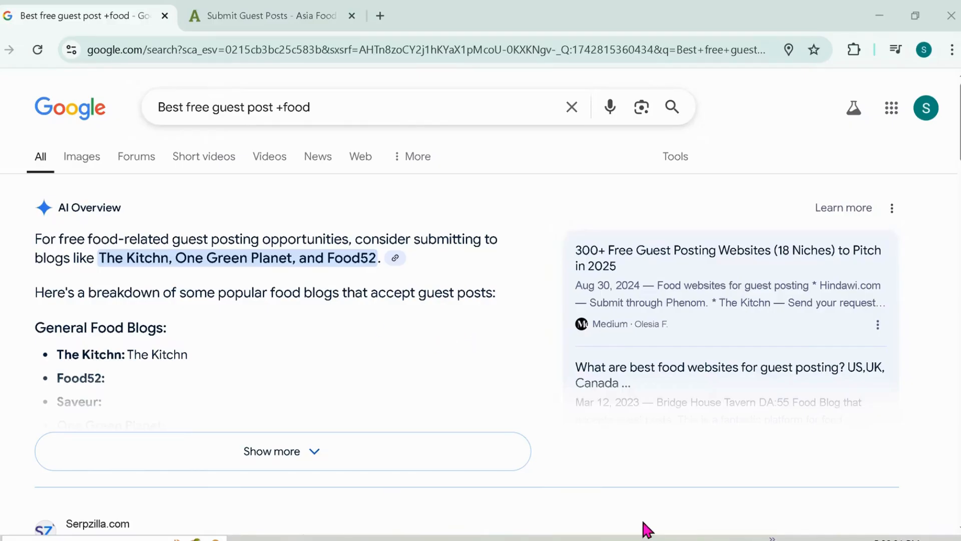
Switch to the Word document and add a blank line below the paragraph answering "What flavor does cumin bring to dishes?".
click(482, 539)
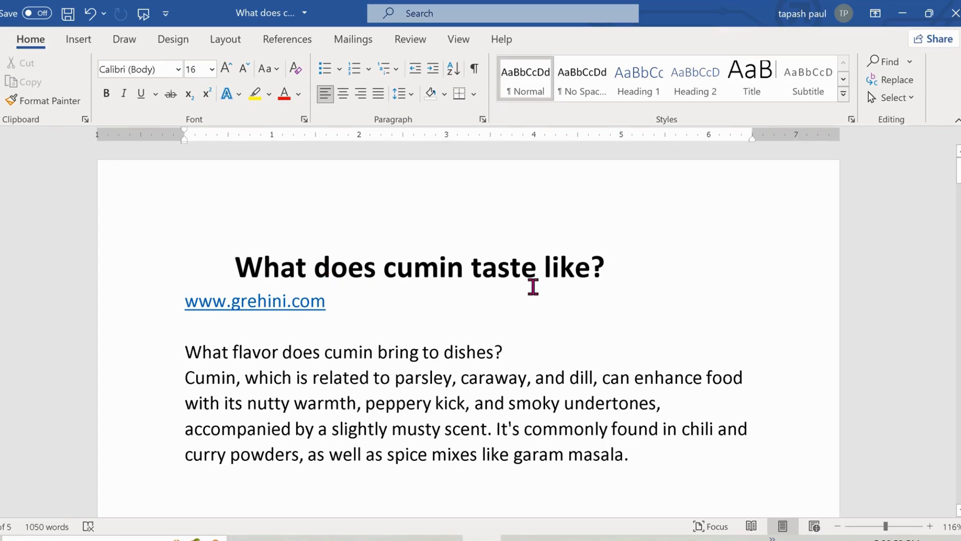
mouse_move(952, 184)
mouse_down()
mouse_move(952, 256)
mouse_move(952, 198)
mouse_up()
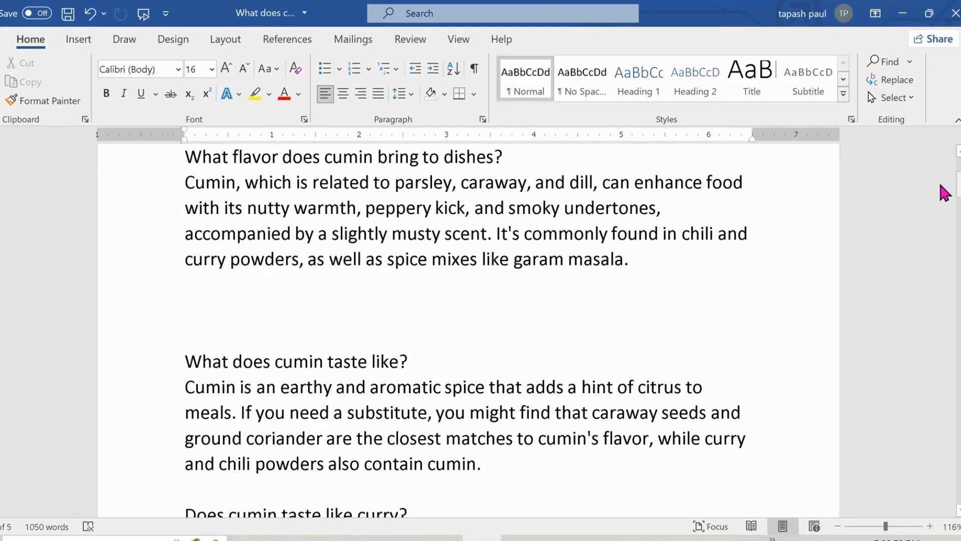
mouse_move(953, 180)
mouse_down()
mouse_move(944, 173)
mouse_move(944, 189)
mouse_up()
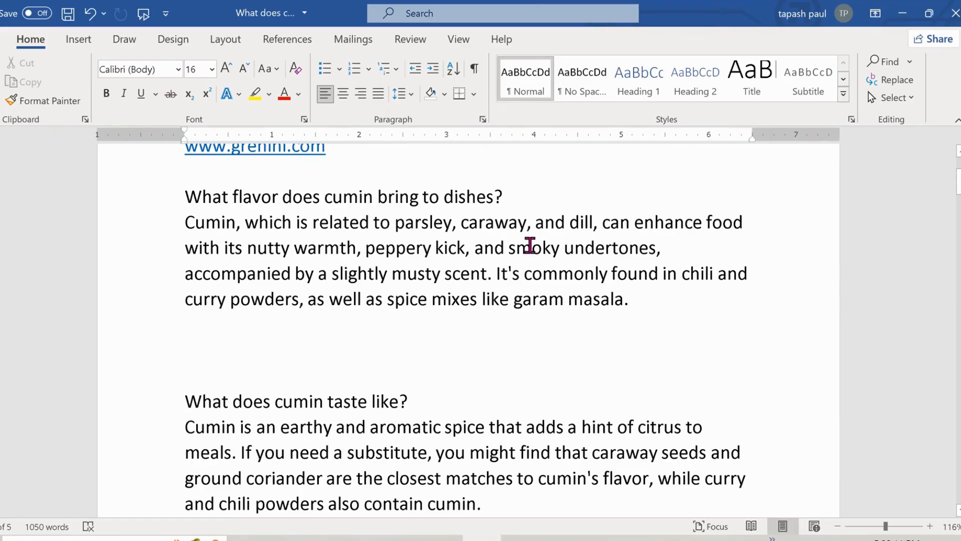
scroll(585, 350, down, 1)
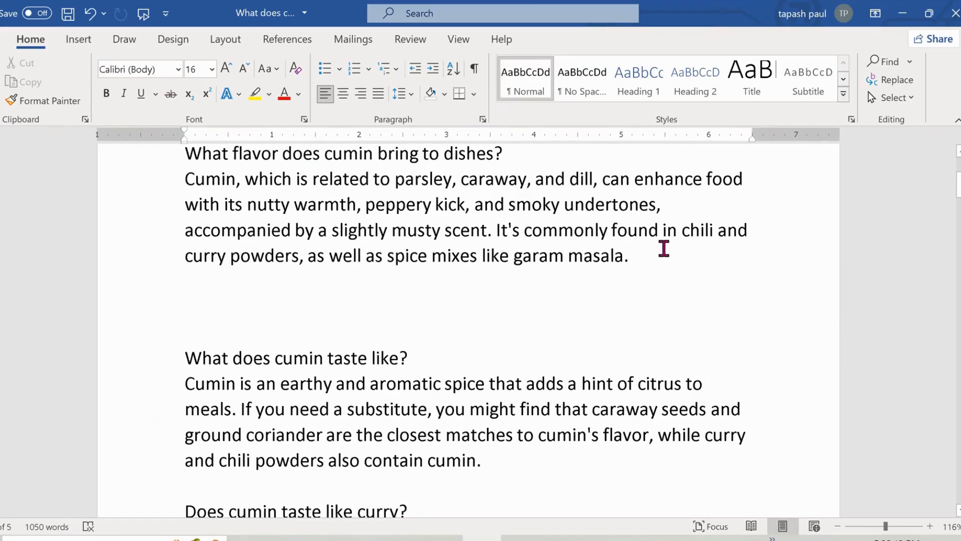
click(650, 256)
key(Return)
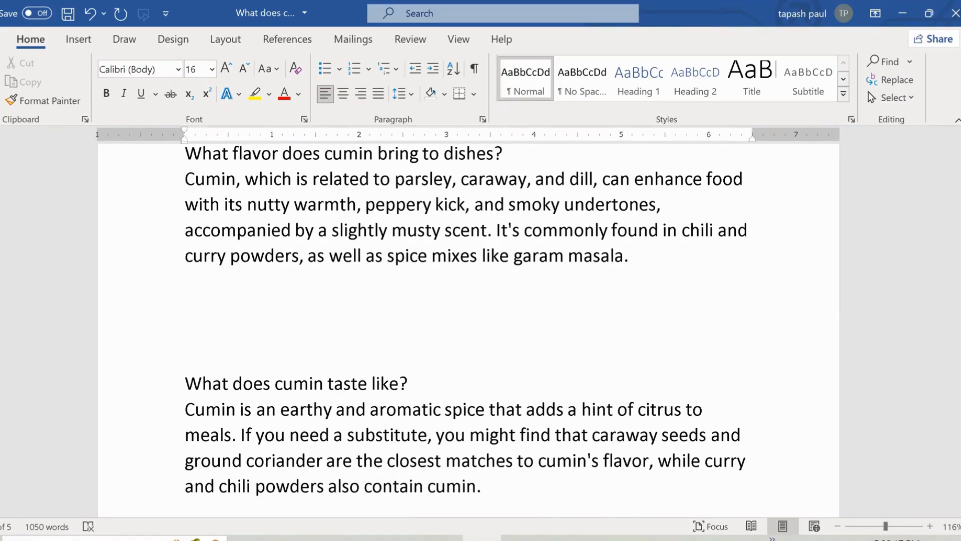
Insert the picture cumin.jpg from this device's Downloads folder at the new blank line.
click(76, 42)
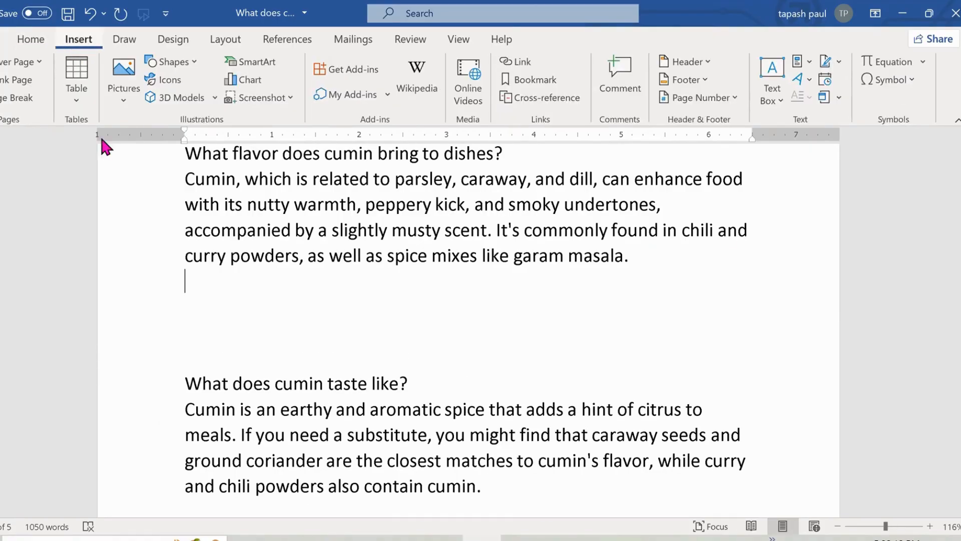
click(122, 93)
click(148, 141)
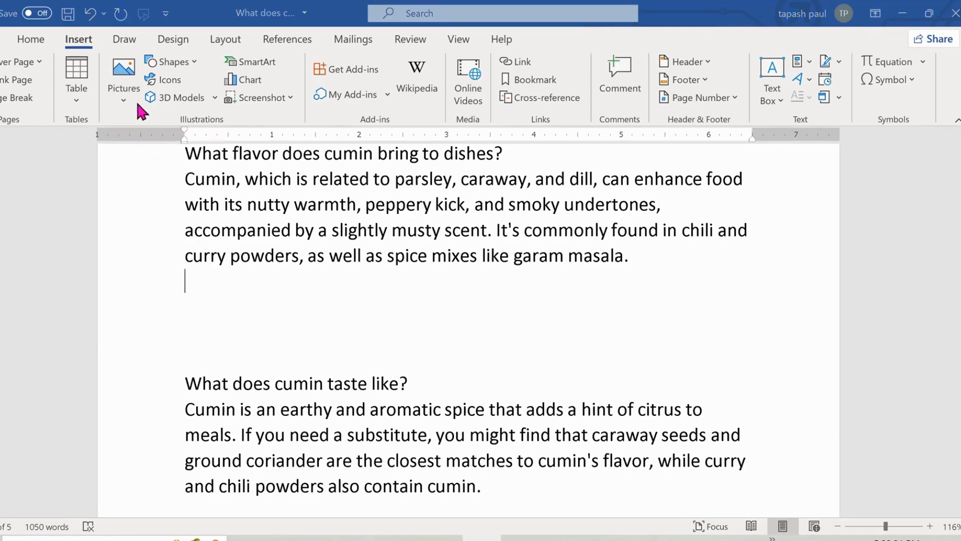
click(47, 128)
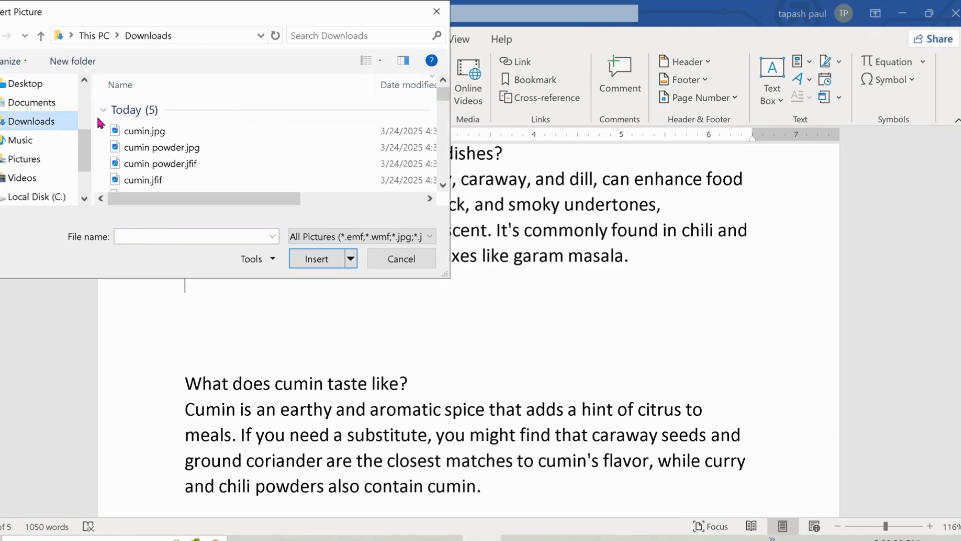
click(144, 131)
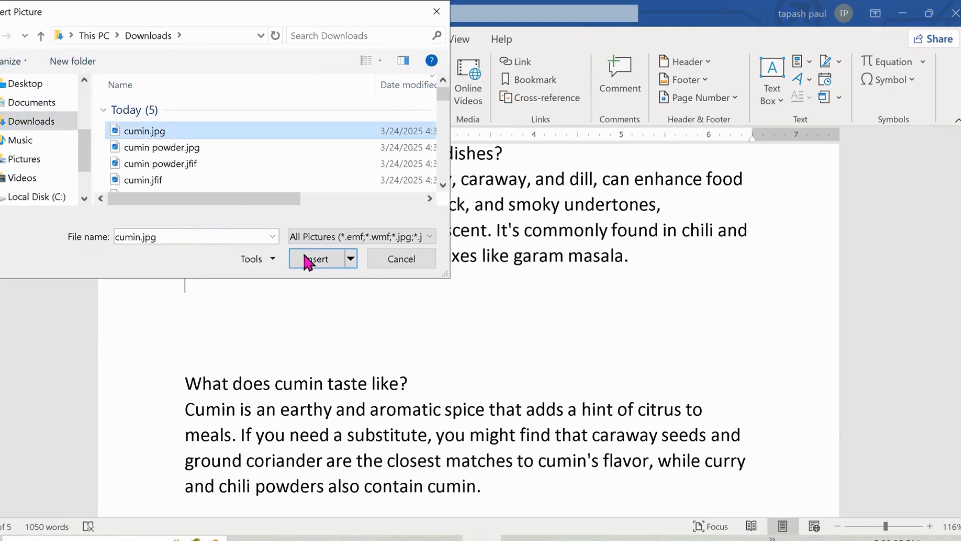
click(315, 259)
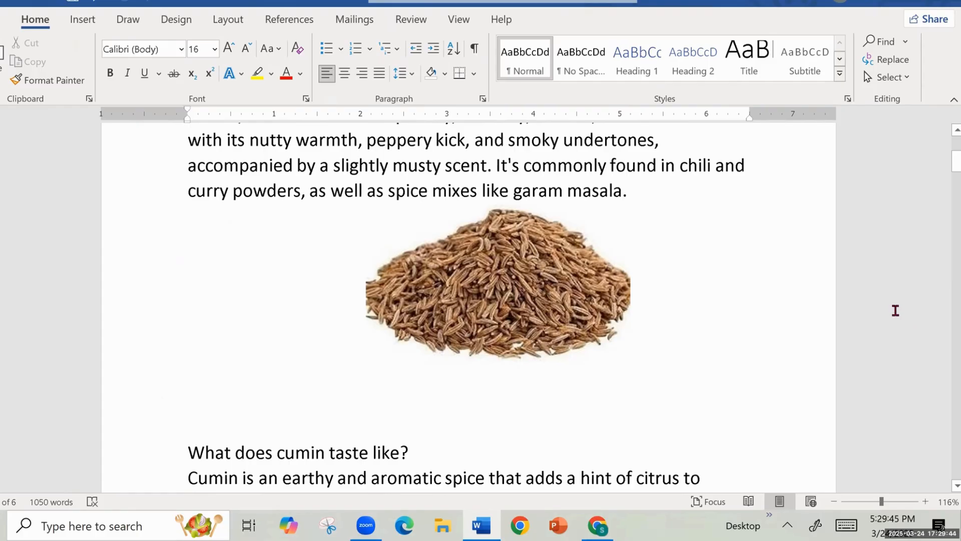
Delete one blank line between the cumin picture and the question "What does cumin taste like?".
click(195, 446)
key(BackSpace)
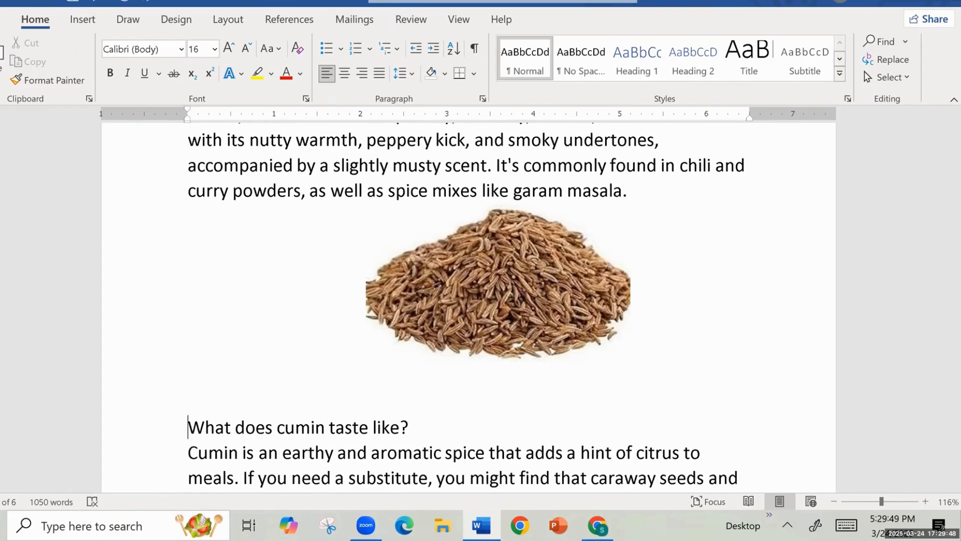
click(463, 290)
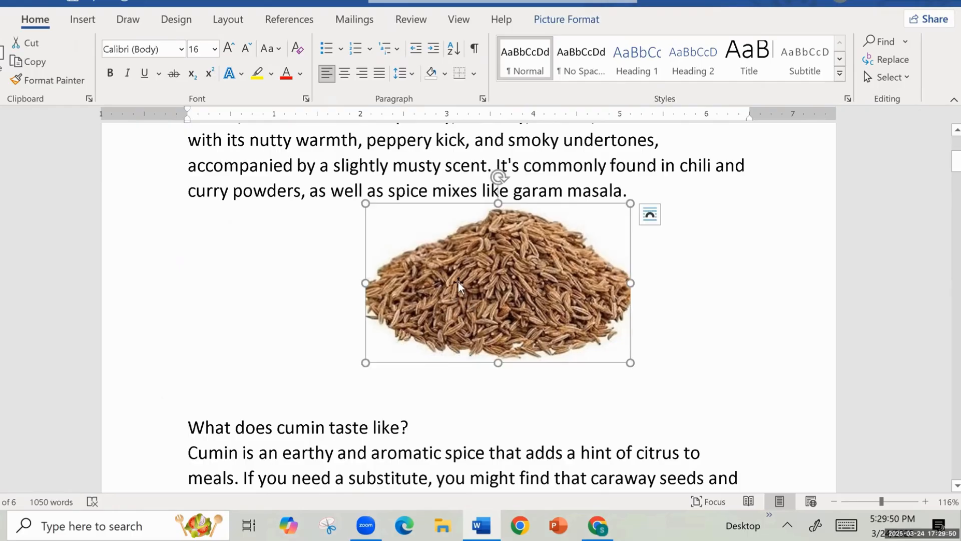
click(360, 212)
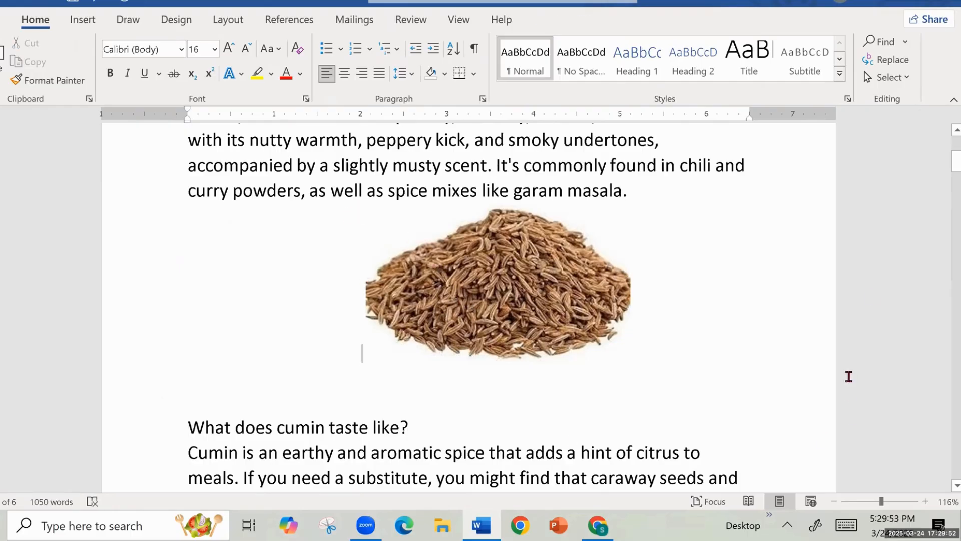
Add two blank lines below the paragraph about the flavor of garam masala.
drag(935, 166, 940, 242)
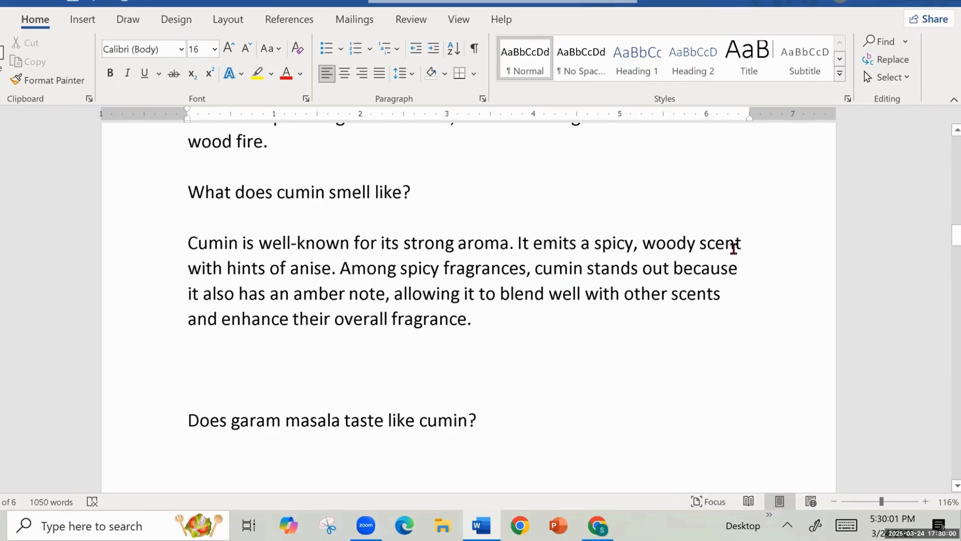
scroll(696, 431, down, 8)
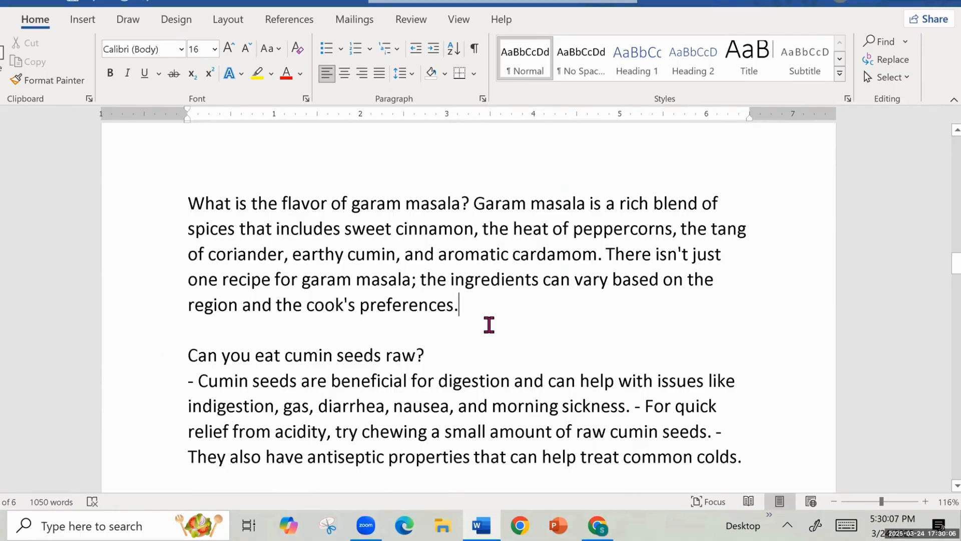
key(Return)
key(Return)
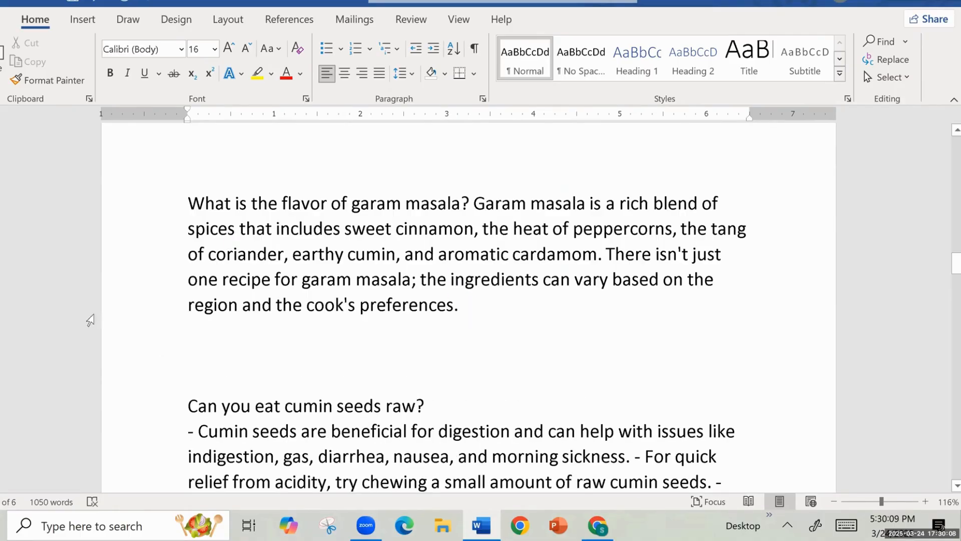
Start inserting a picture from this device and open the detailed file properties of cumin powder.jpg in Downloads.
click(83, 20)
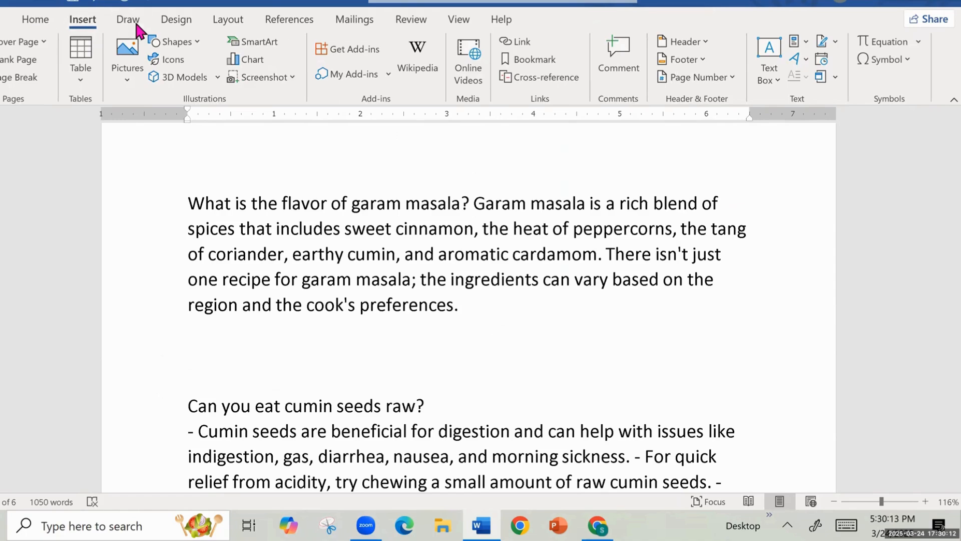
click(125, 70)
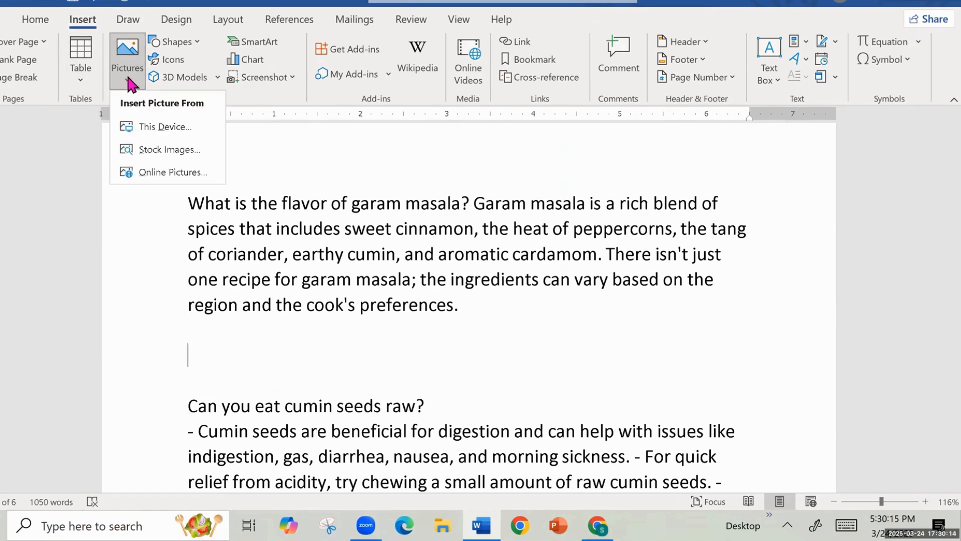
click(160, 125)
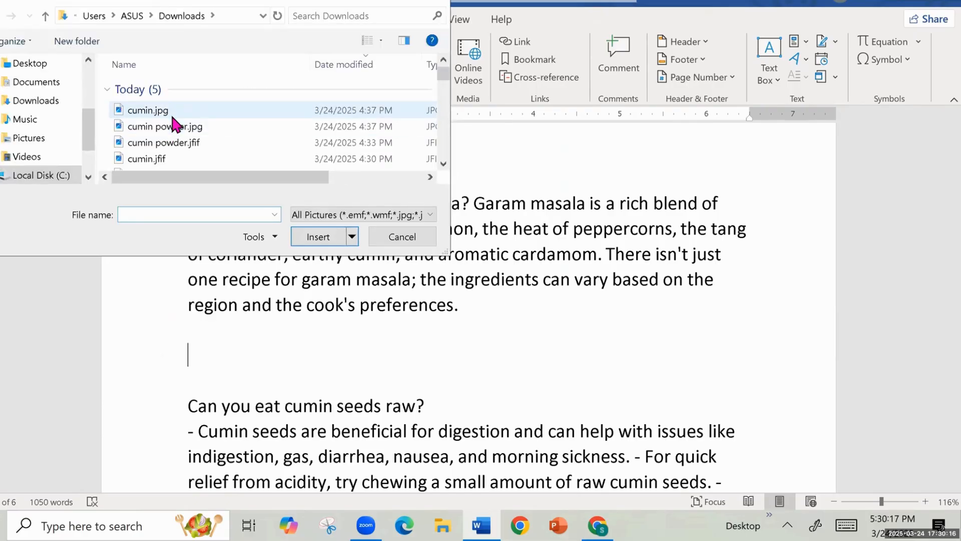
click(195, 128)
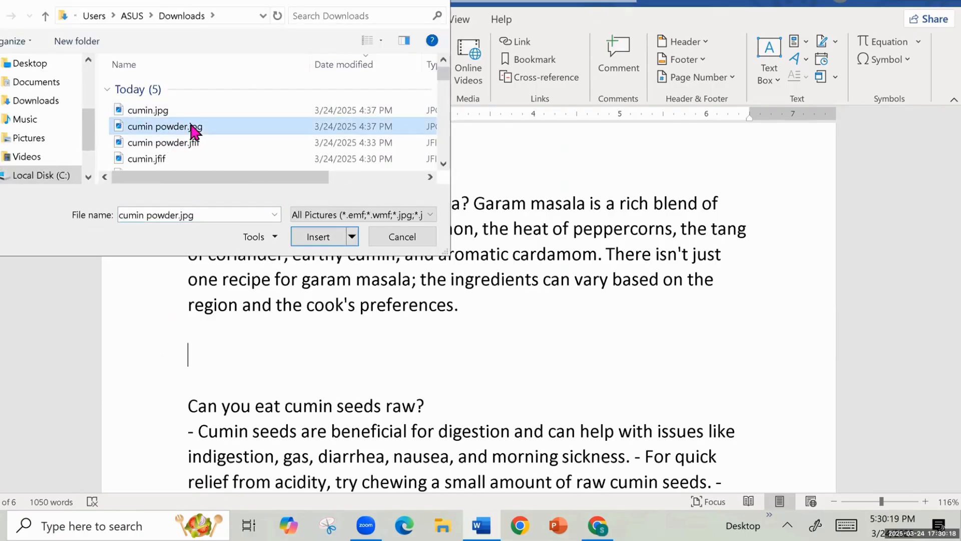
double_click(191, 126)
right_click(191, 125)
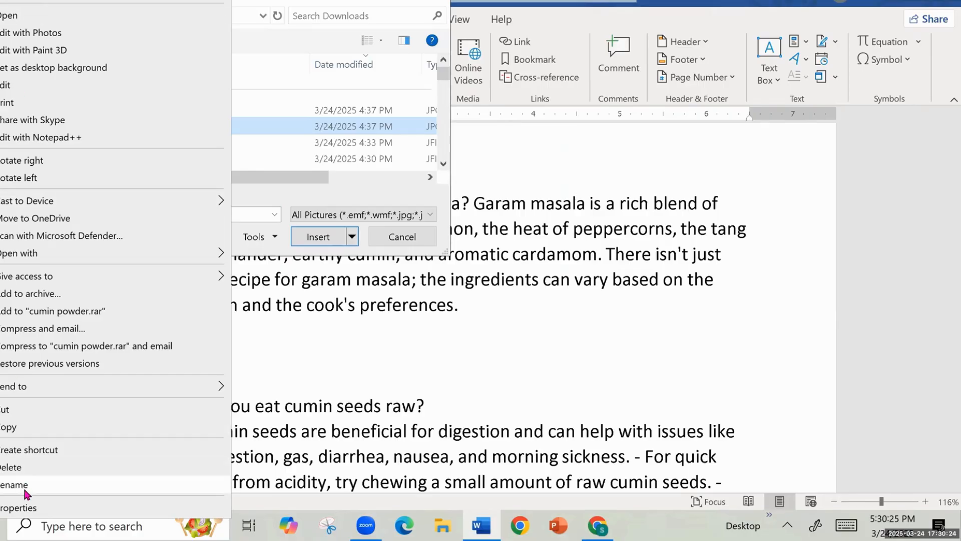
click(33, 507)
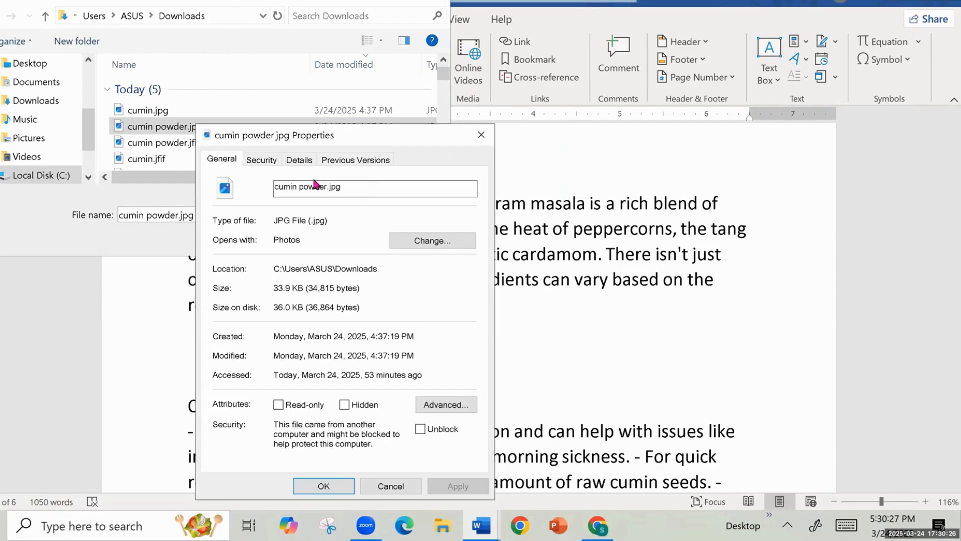
click(293, 156)
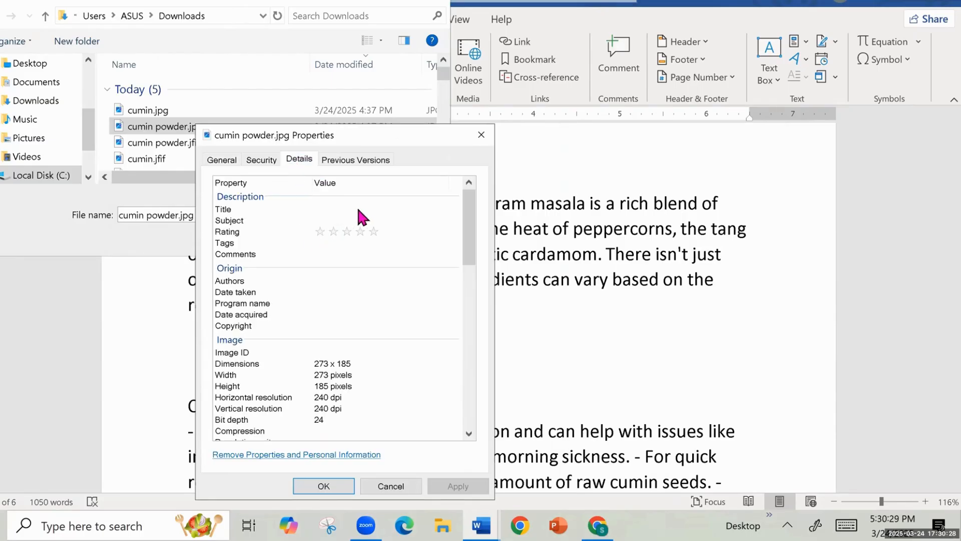
click(359, 209)
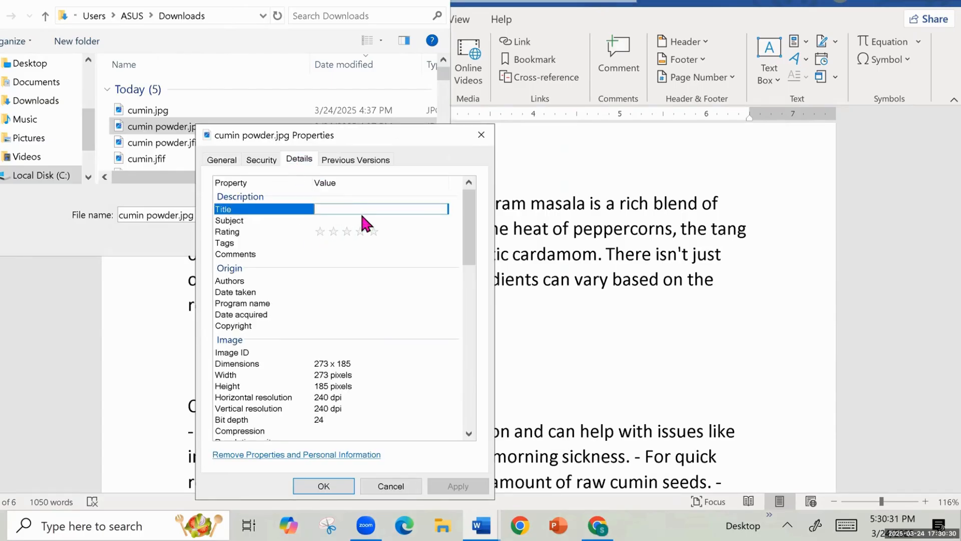
text(cumin powder)
click(374, 231)
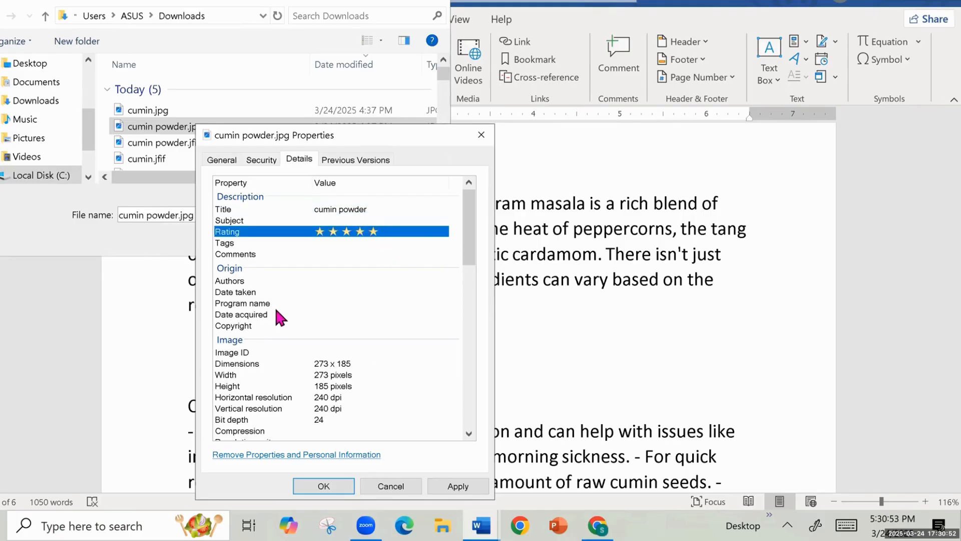
click(336, 326)
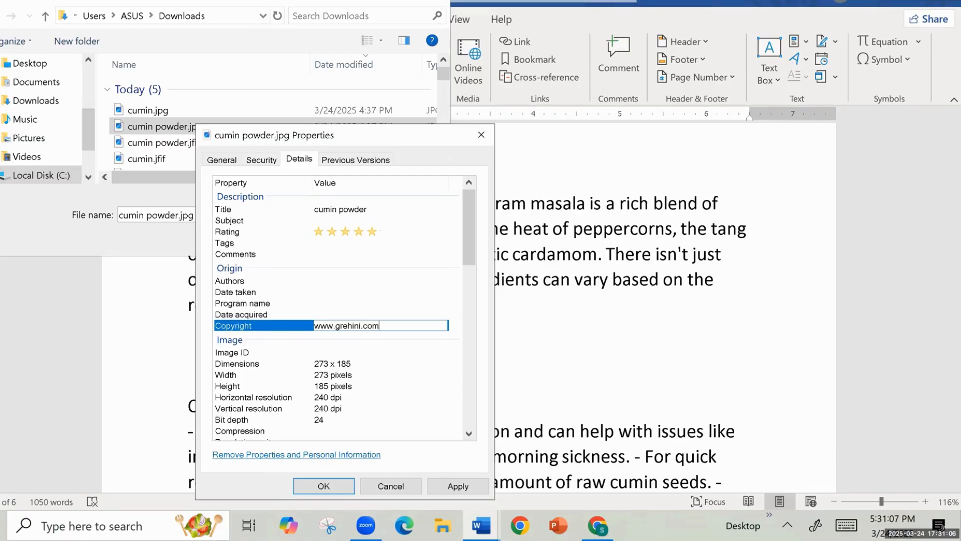
click(457, 486)
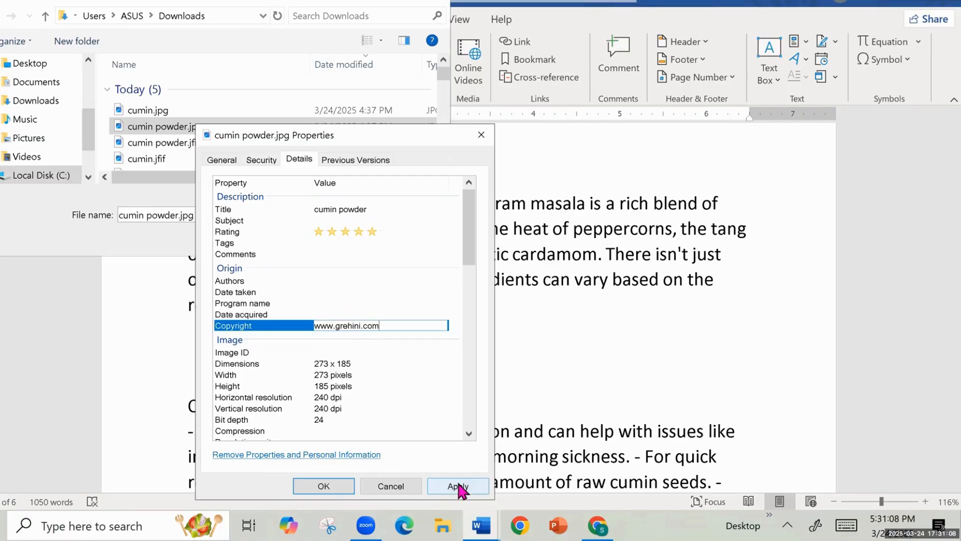
click(323, 486)
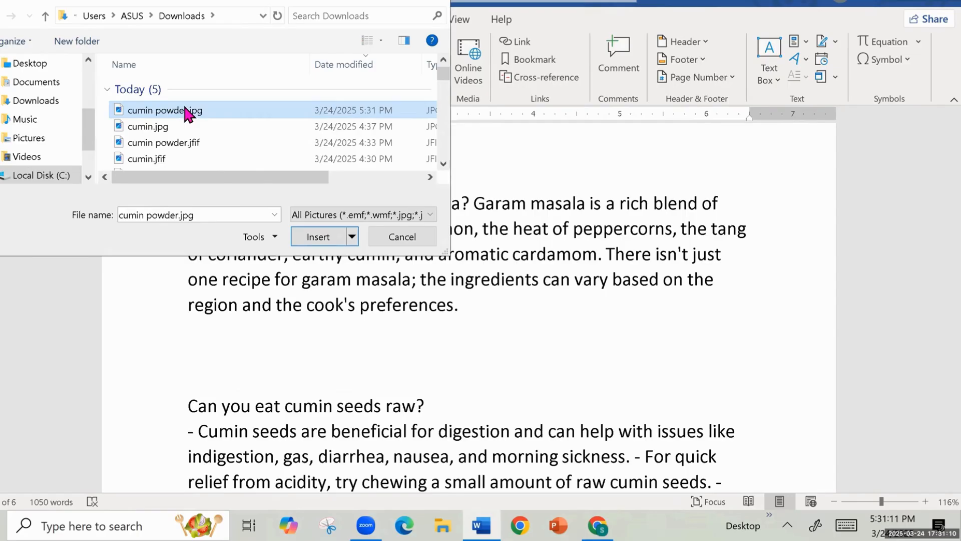
Insert cumin powder.jpg below the garam masala paragraph and delete the spaces before it until it sits centered on the page.
click(319, 237)
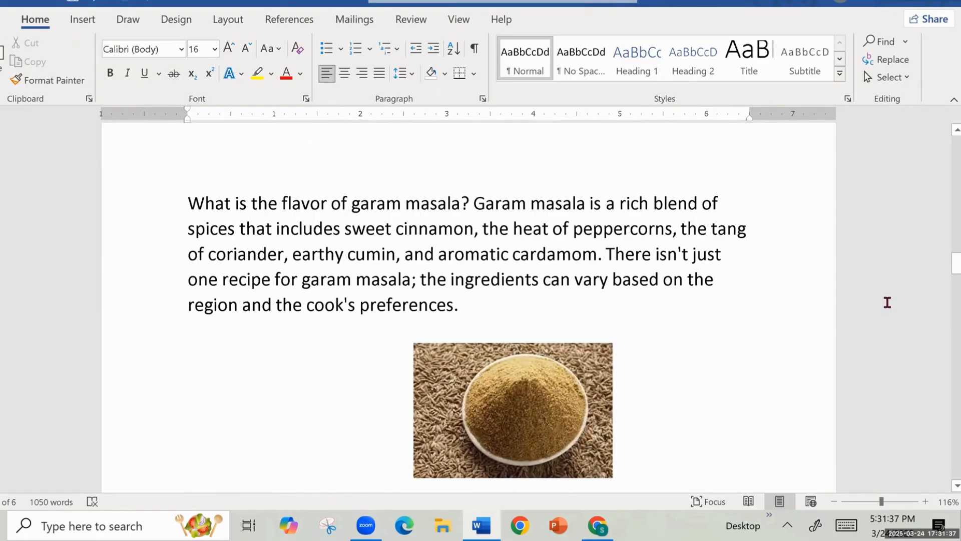
scroll(872, 302, down, 5)
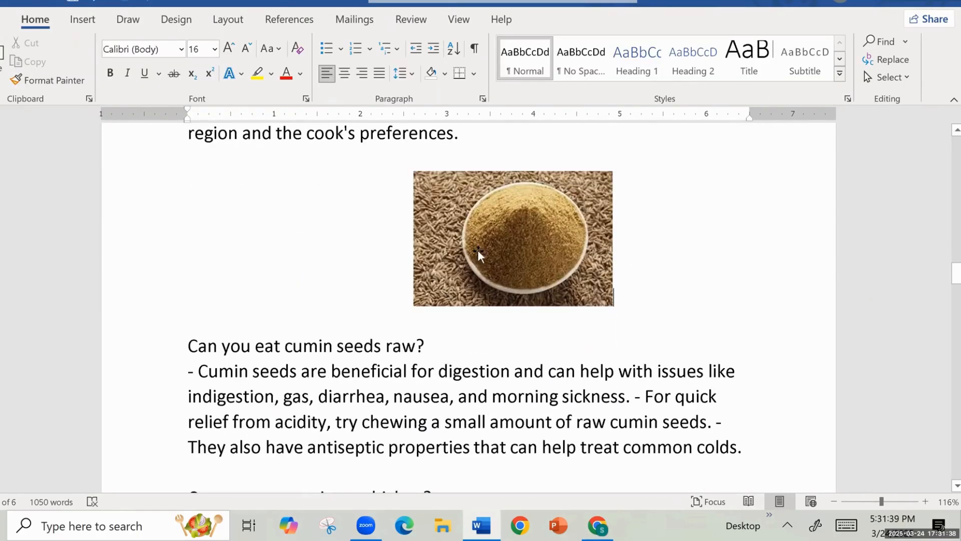
click(478, 256)
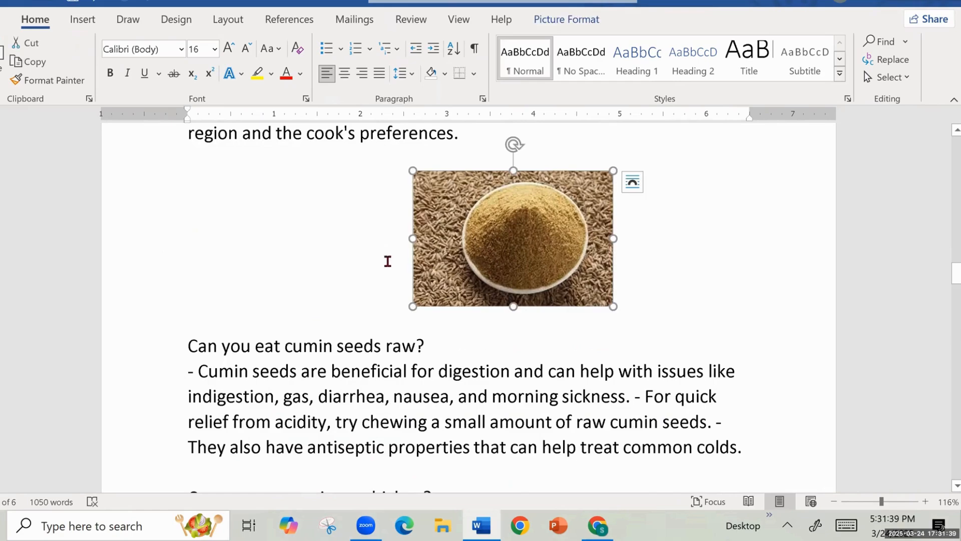
click(404, 296)
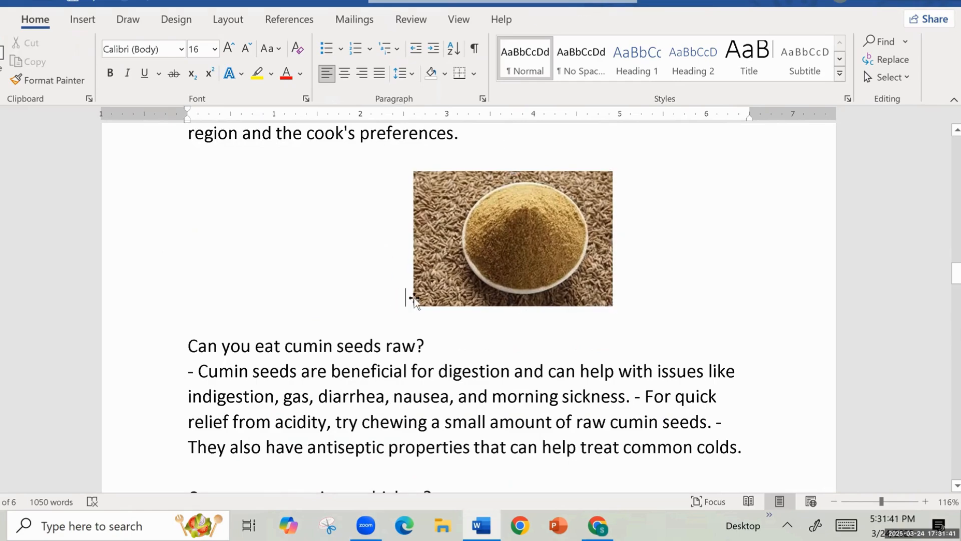
key(BackSpace)
key(BackSpace)
key(BackSpace)
key(BackSpace)
key(BackSpace)
key(BackSpace)
key(BackSpace)
key(BackSpace)
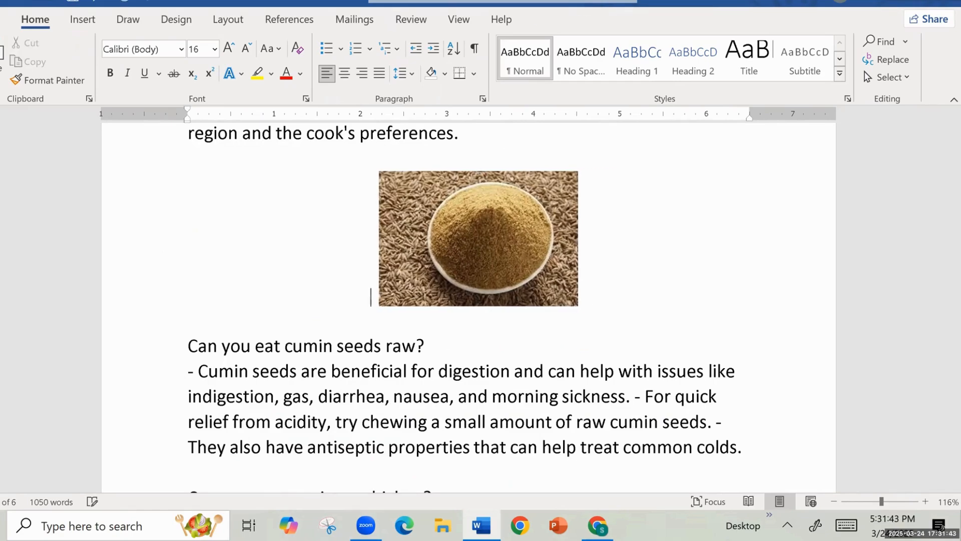
key(BackSpace)
key(BackSpace)
key(BackSpace)
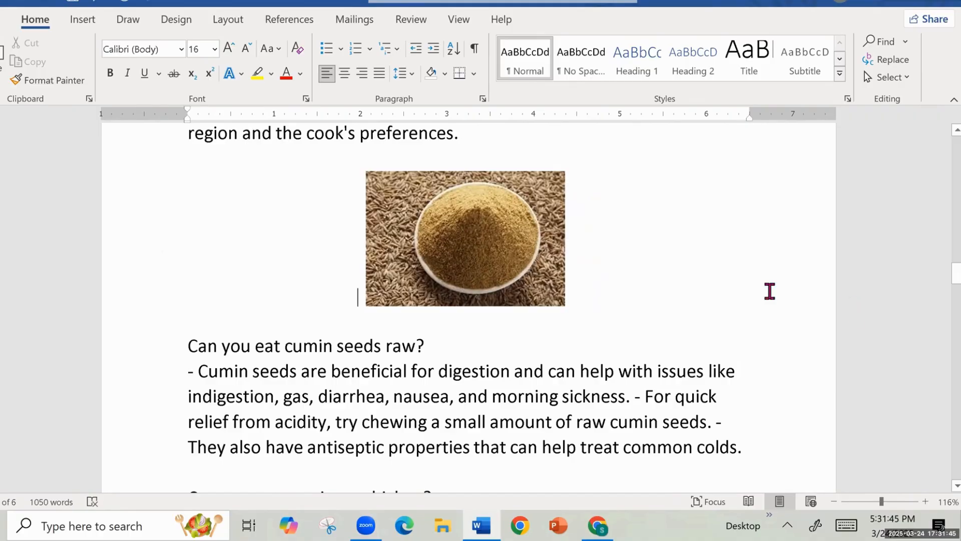
drag(953, 276, 953, 264)
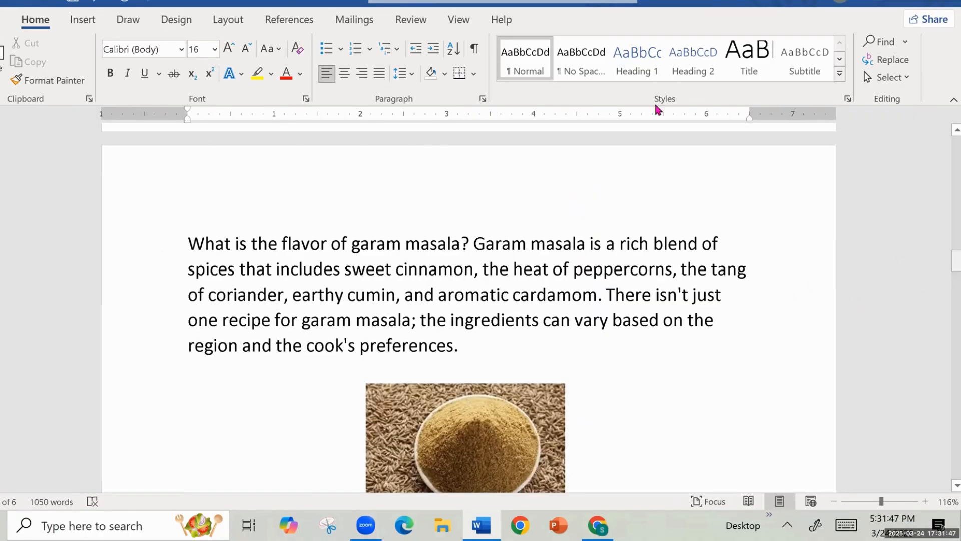
drag(455, 345, 308, 345)
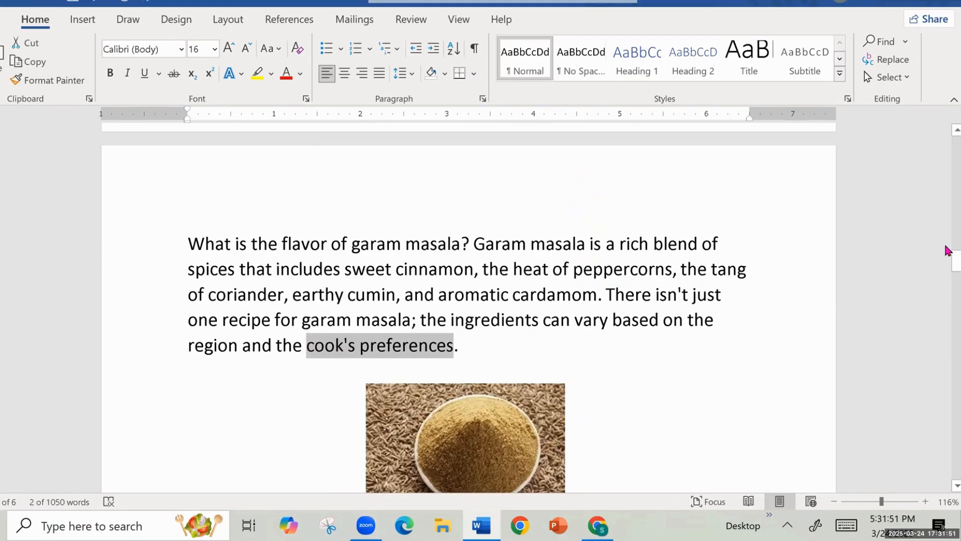
drag(952, 256, 953, 145)
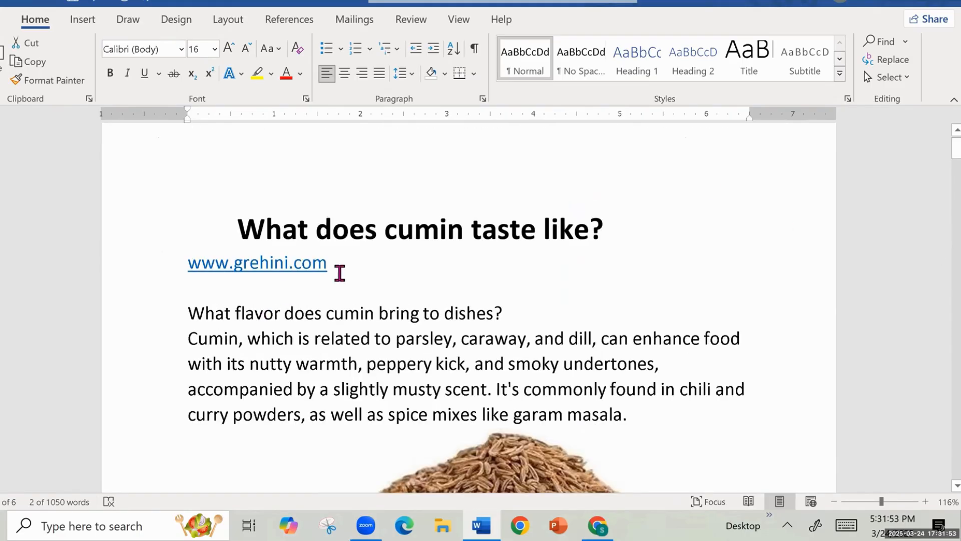
drag(328, 264, 187, 262)
right_click(231, 272)
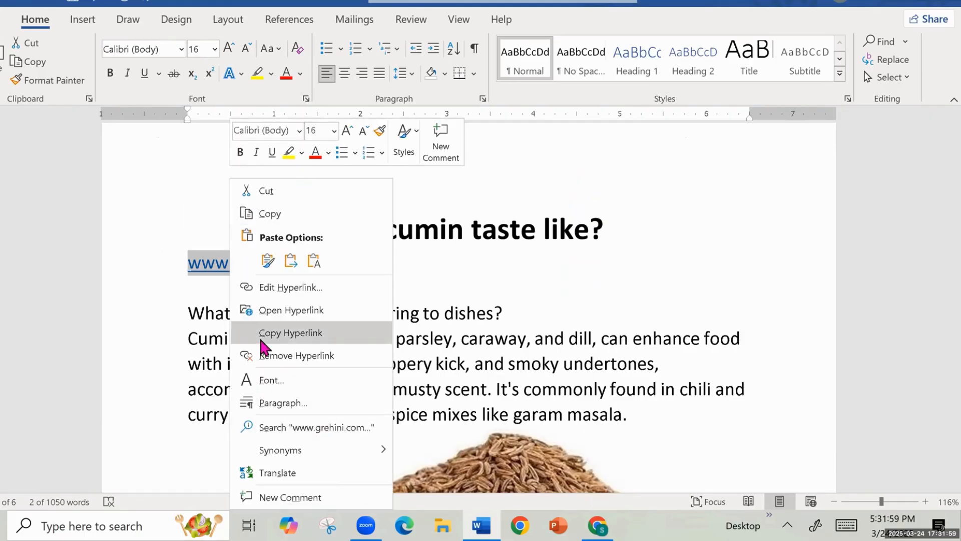
click(271, 216)
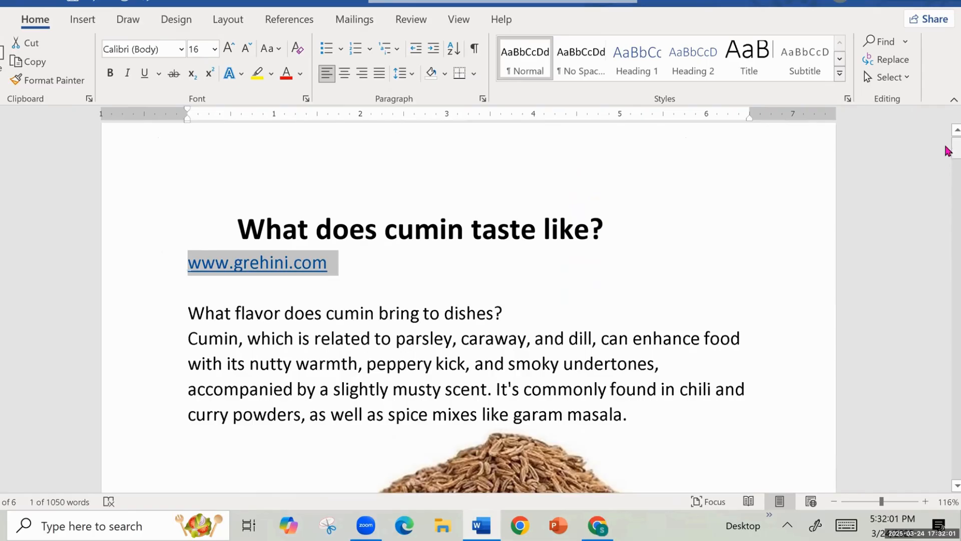
drag(953, 146, 946, 281)
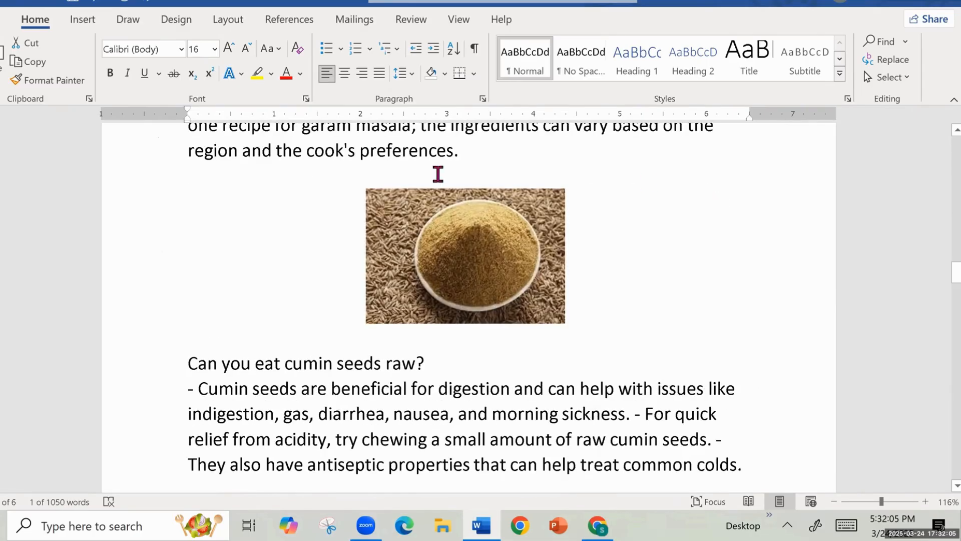
drag(458, 157, 384, 157)
click(467, 156)
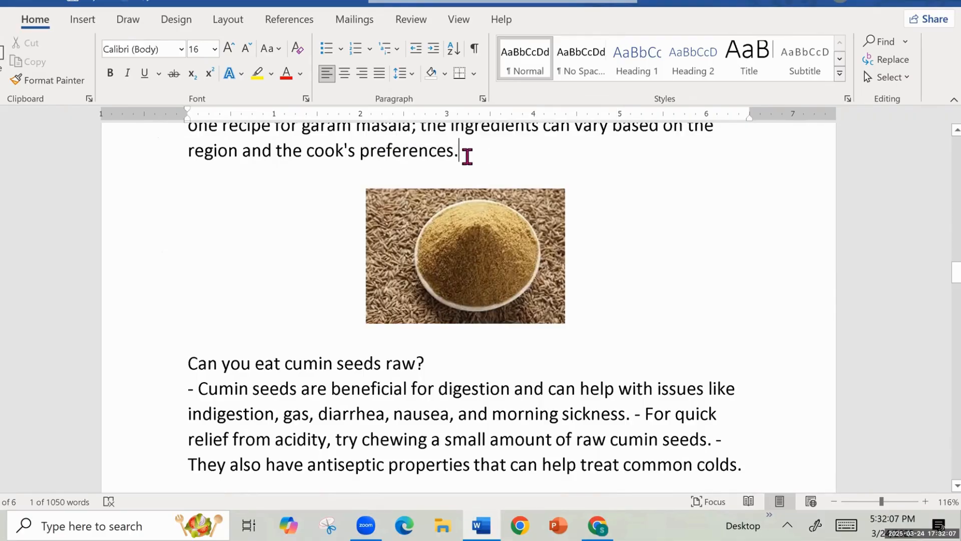
drag(454, 156, 283, 157)
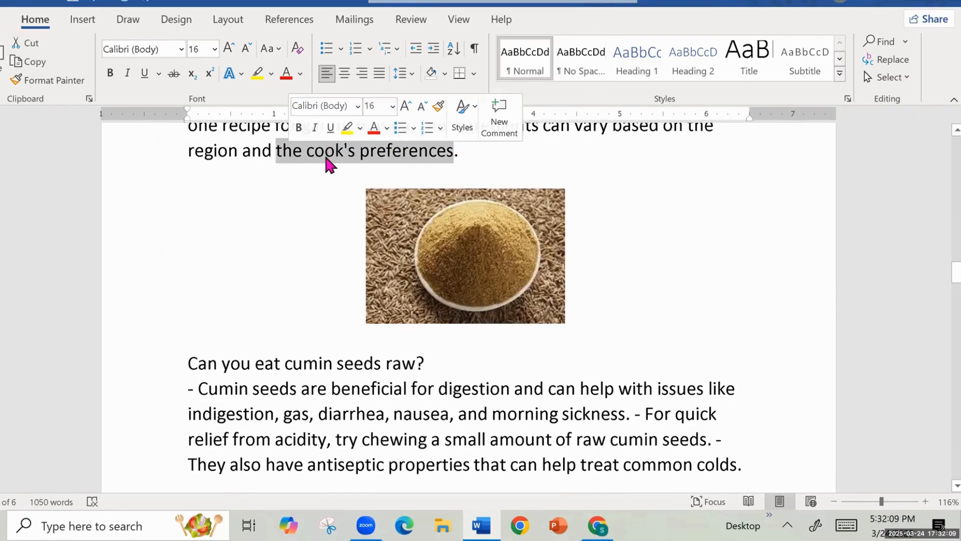
right_click(332, 160)
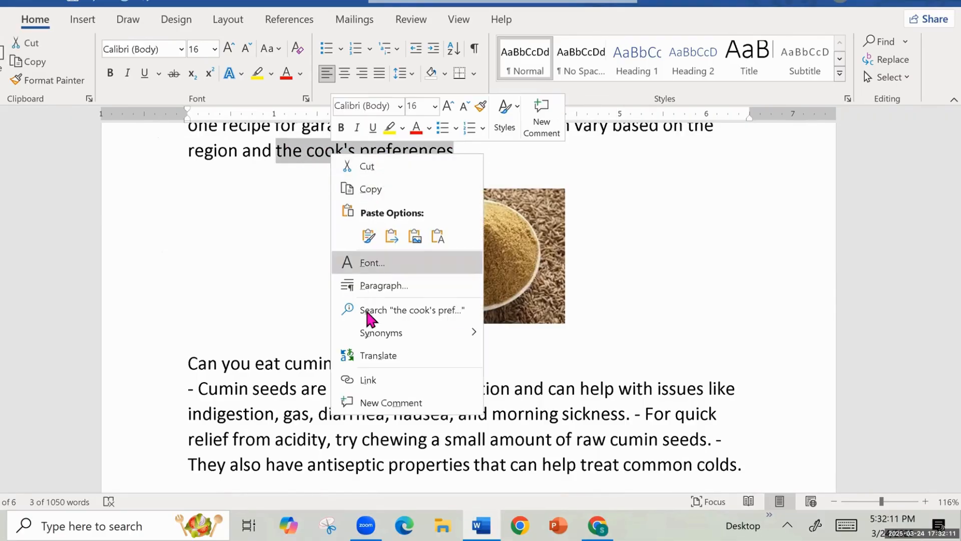
click(368, 379)
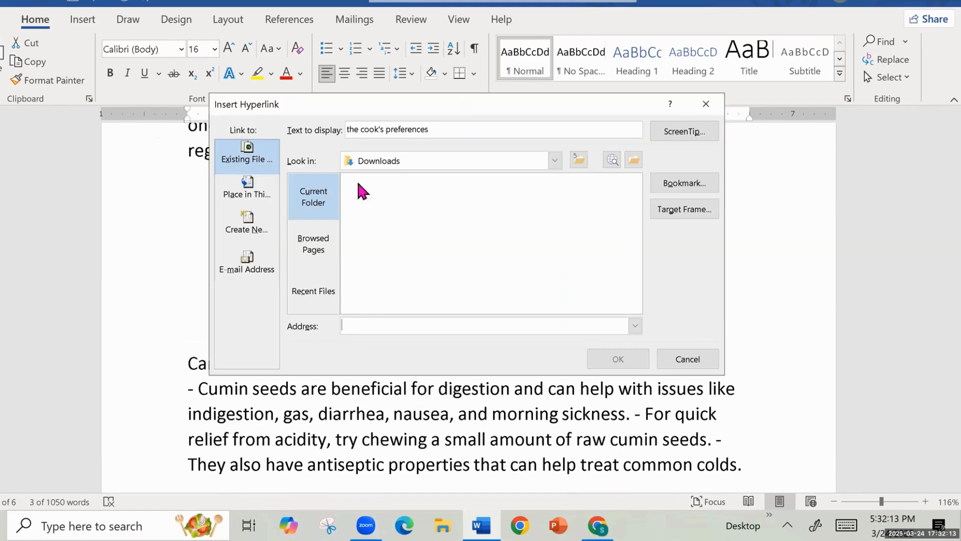
right_click(347, 326)
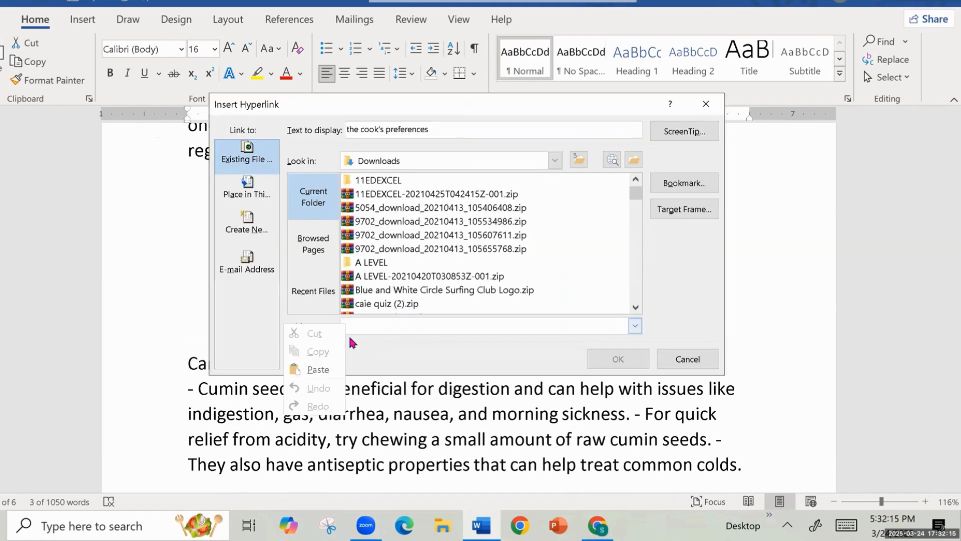
click(318, 370)
click(618, 359)
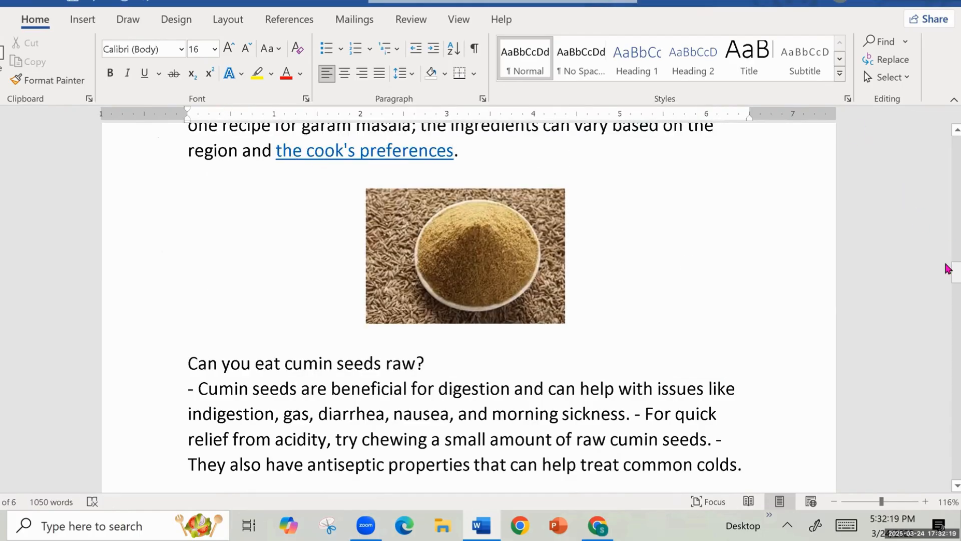
drag(946, 264, 948, 440)
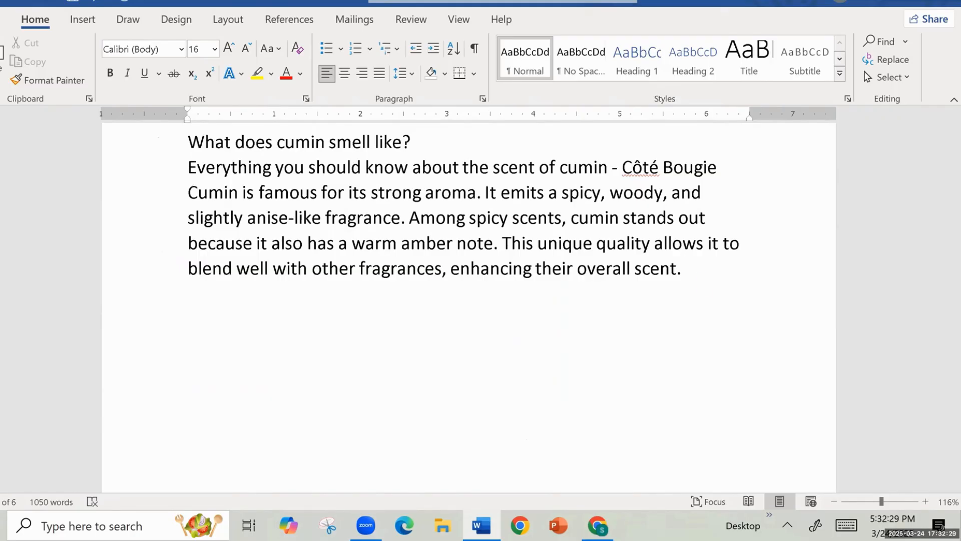
text(Please)
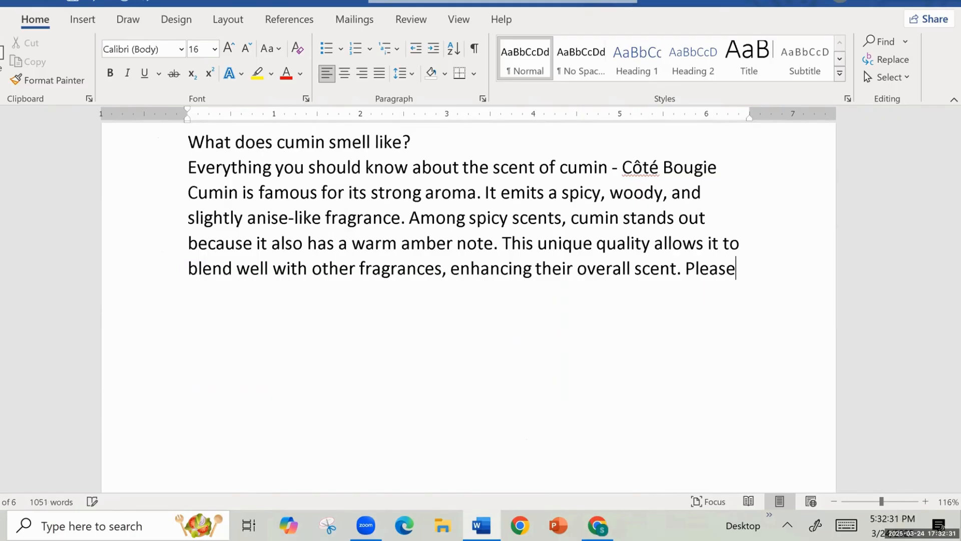
text( visit here)
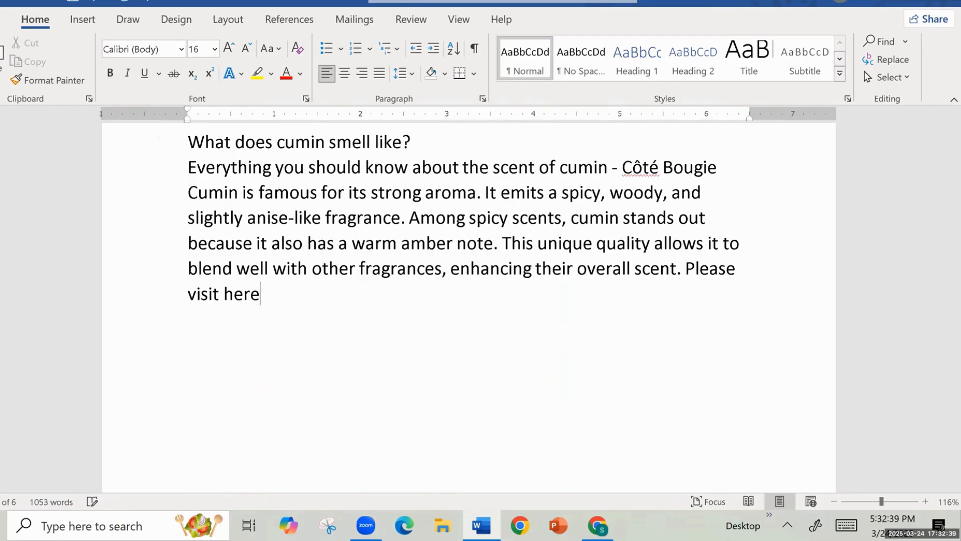
key(ctrl+v)
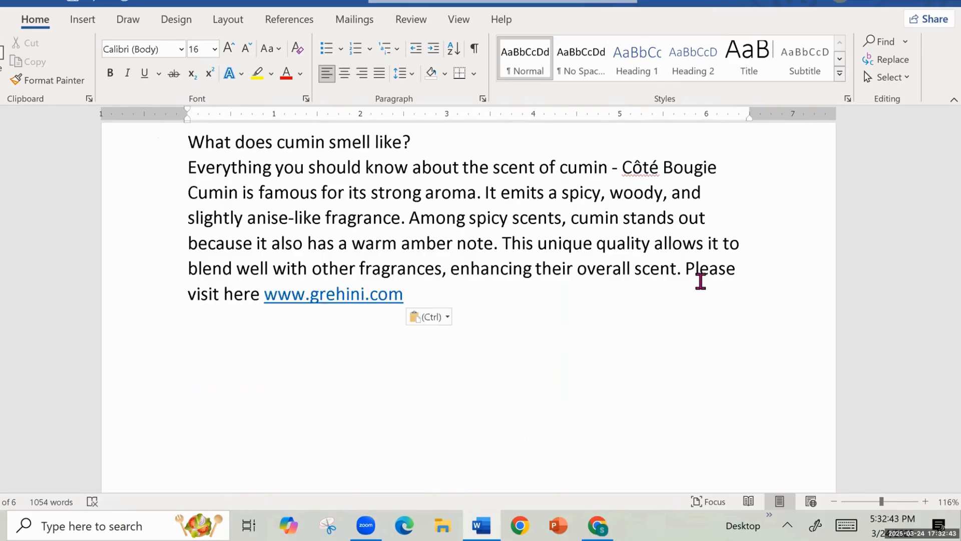
click(490, 299)
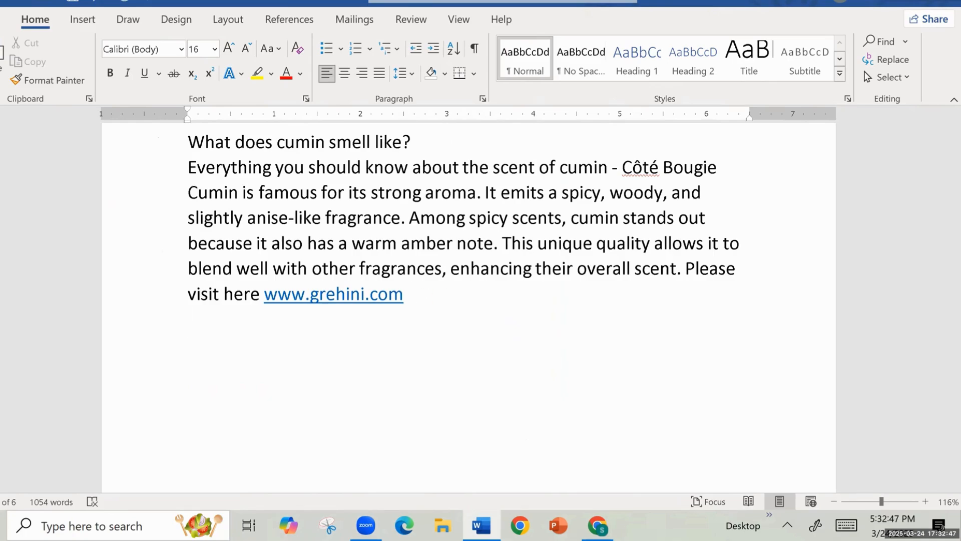
text(for more )
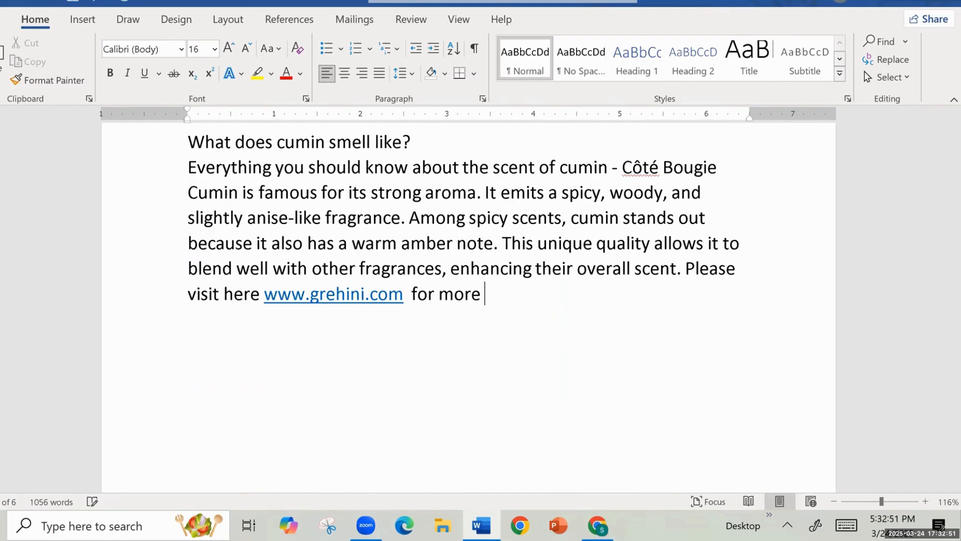
text(details.)
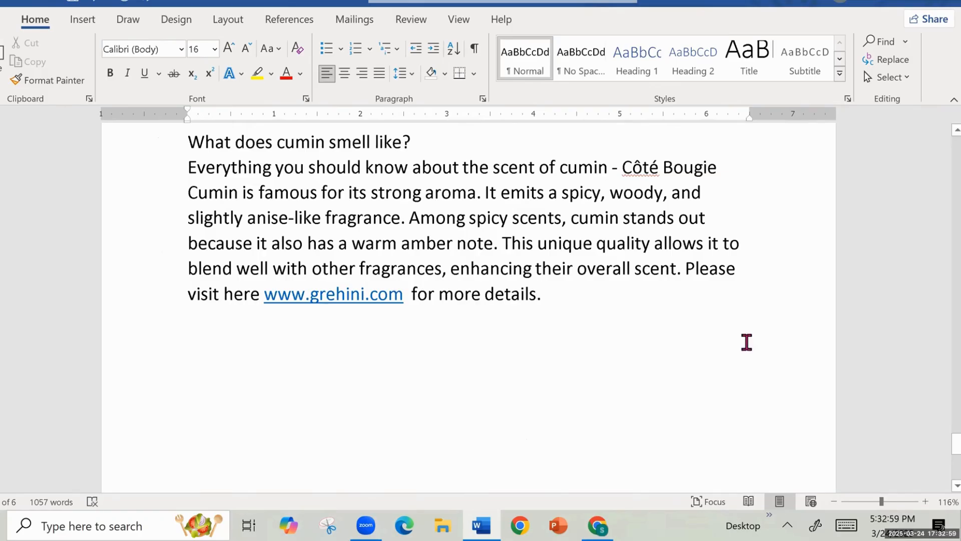
key(Return)
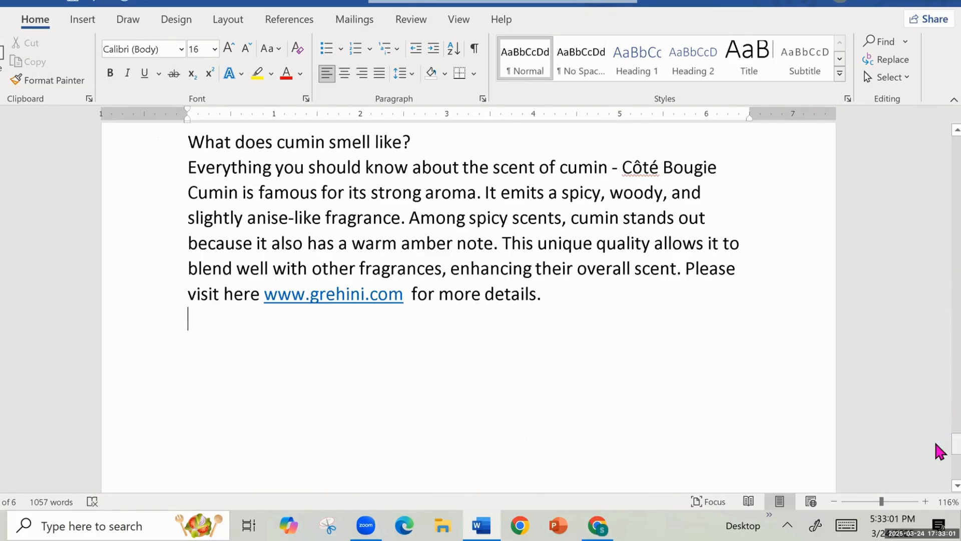
mouse_move(938, 450)
mouse_down()
mouse_move(938, 146)
mouse_move(936, 459)
mouse_up()
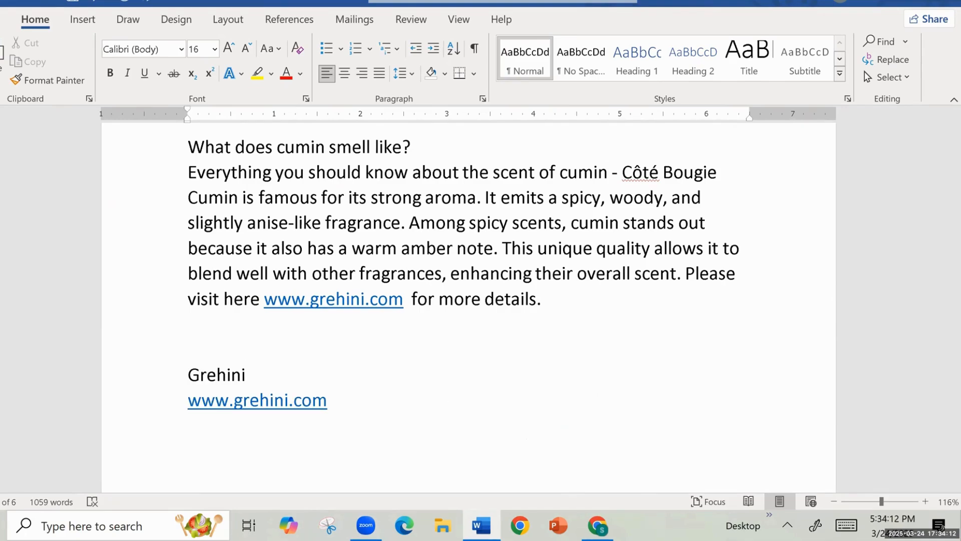
drag(253, 373, 185, 373)
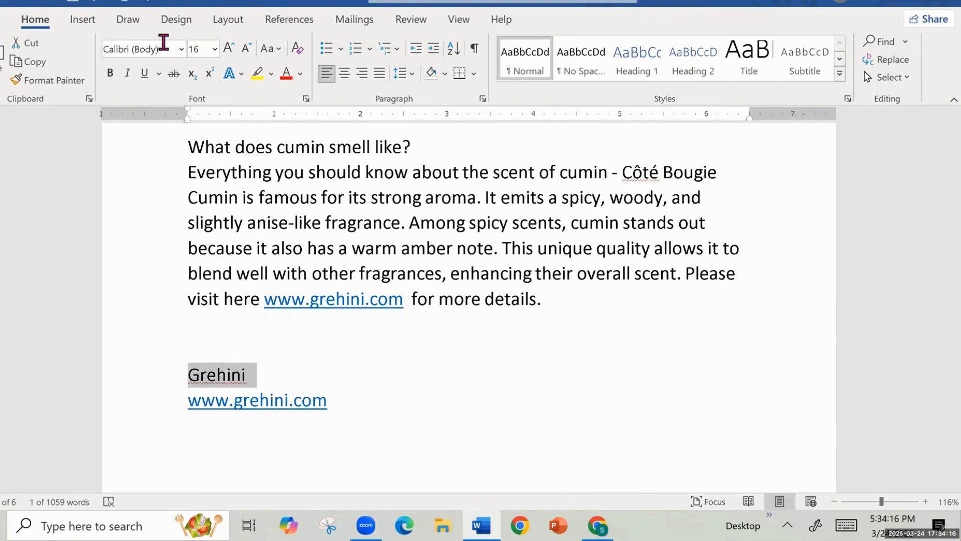
click(214, 49)
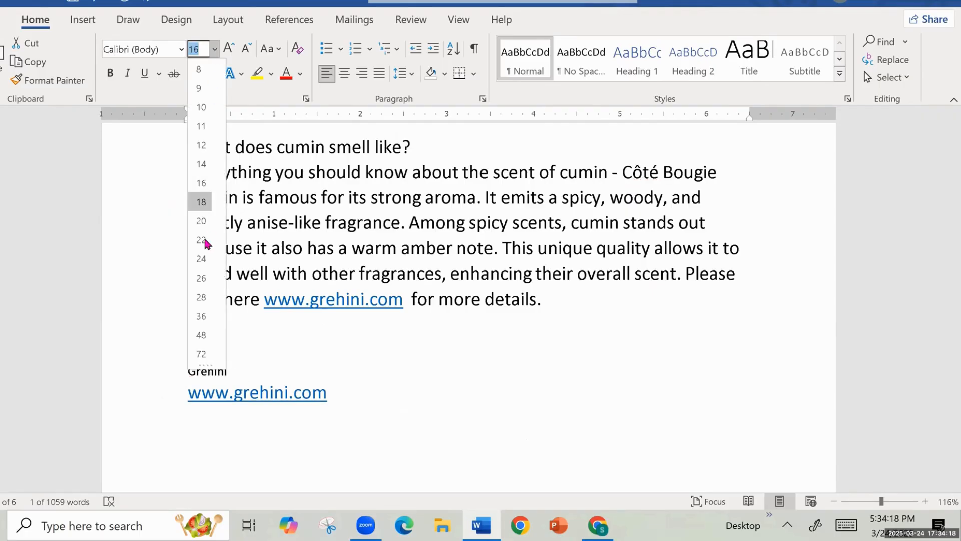
key(Escape)
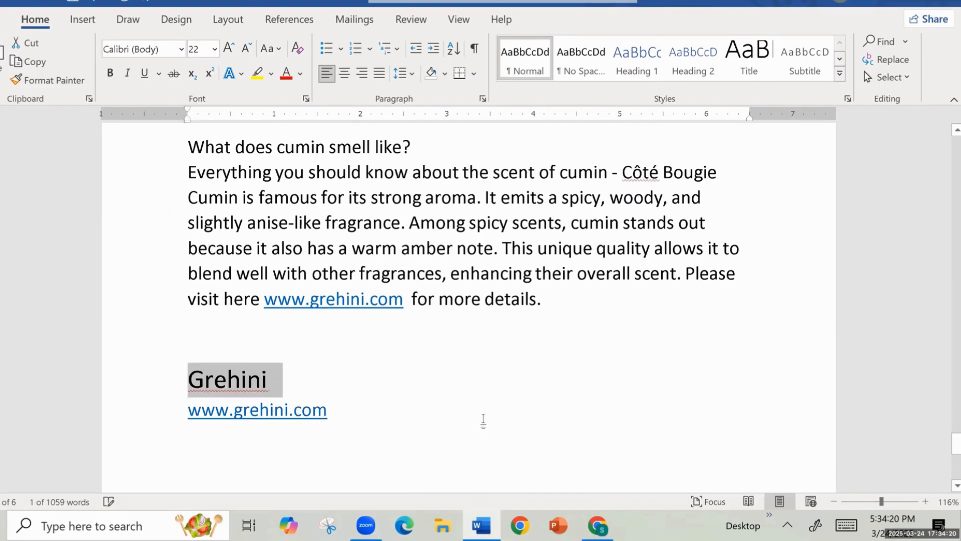
click(483, 420)
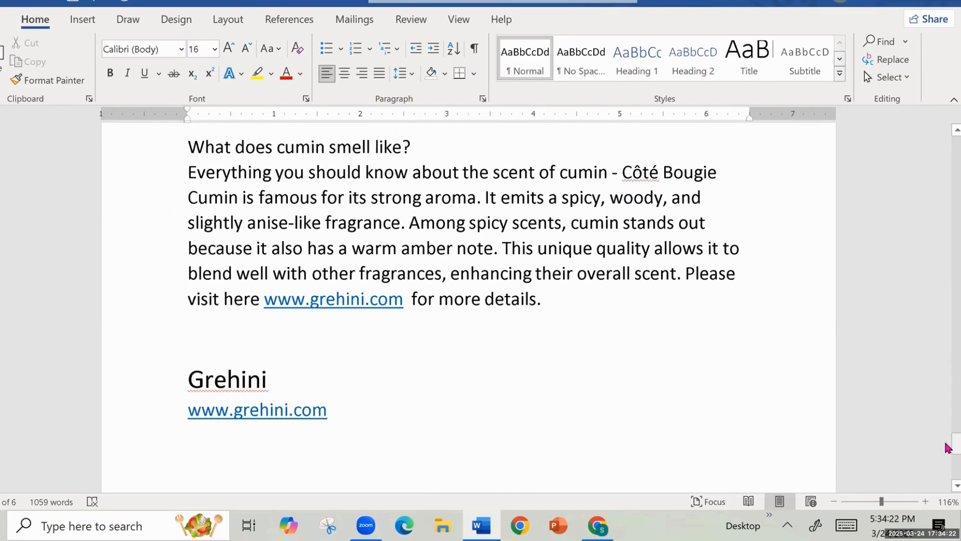
drag(948, 447, 947, 146)
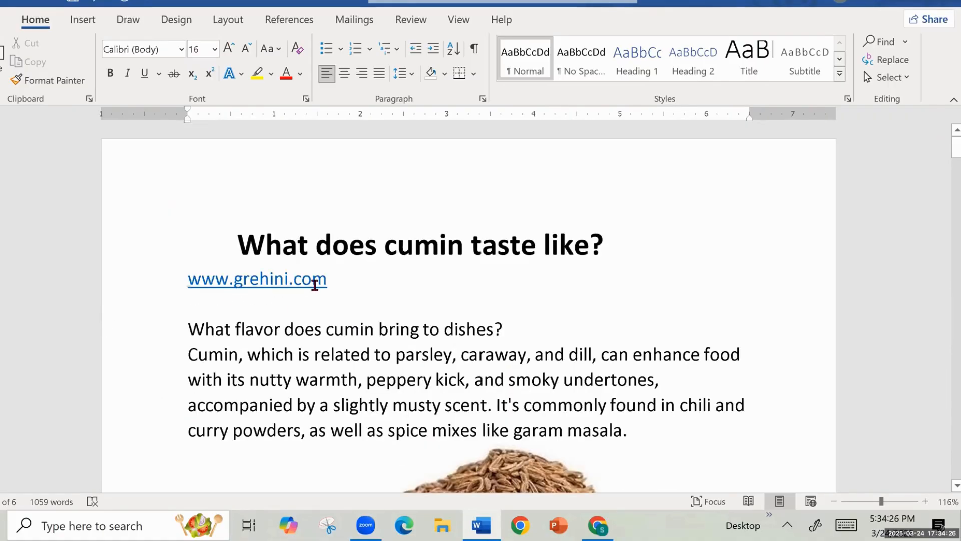
drag(262, 281, 159, 283)
key(Delete)
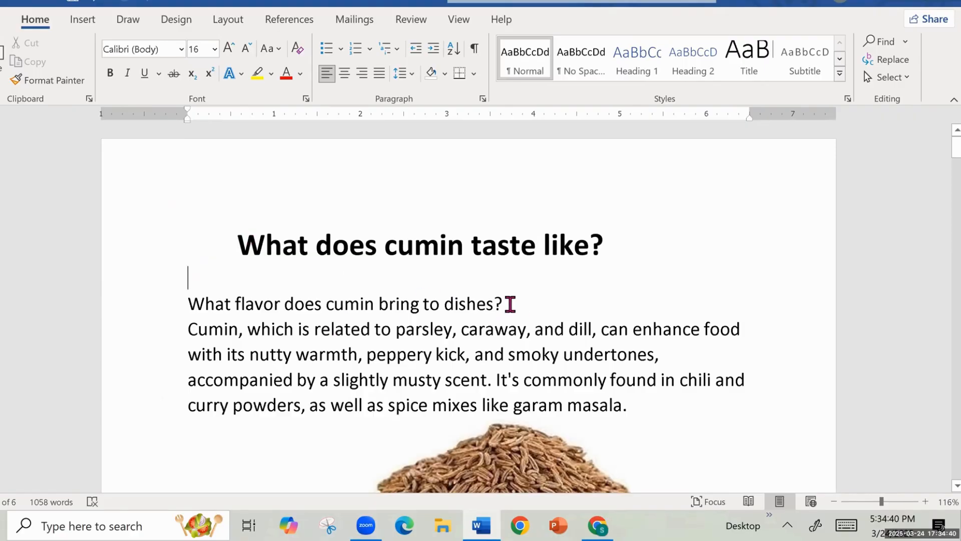
Bold the question headings "What flavor does cumin bring to dishes?" and "What does cumin taste like?" above their paragraphs.
drag(497, 303, 194, 302)
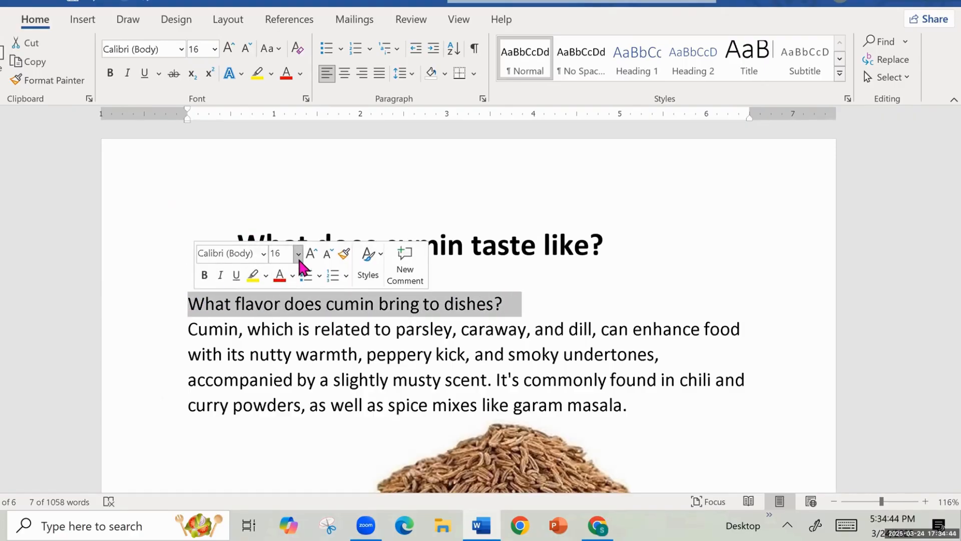
click(205, 275)
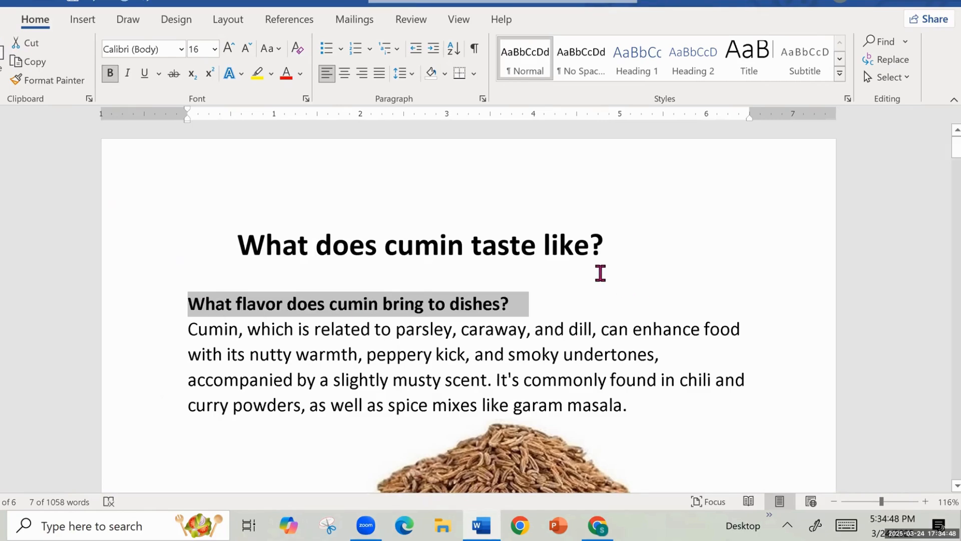
scroll(614, 273, down, 4)
scroll(613, 273, down, 2)
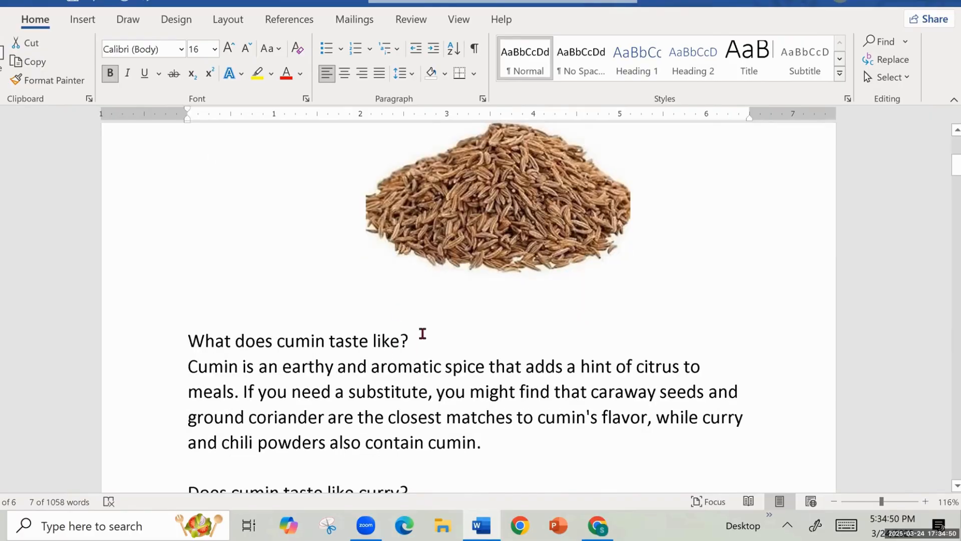
drag(422, 334, 186, 341)
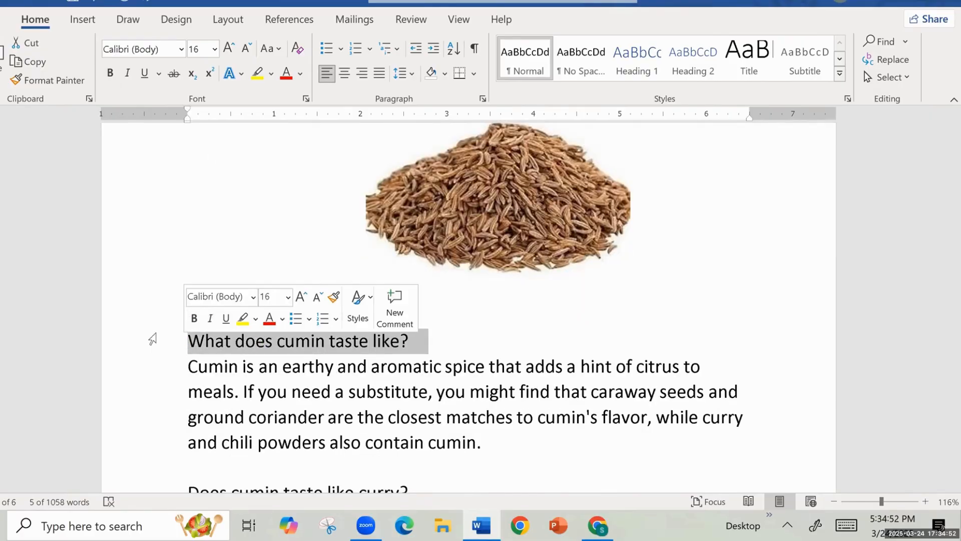
click(194, 318)
Bold the question headings "Does cumin taste like curry?" and "Is cumin spicy or hot?" in the article.
scroll(568, 320, down, 3)
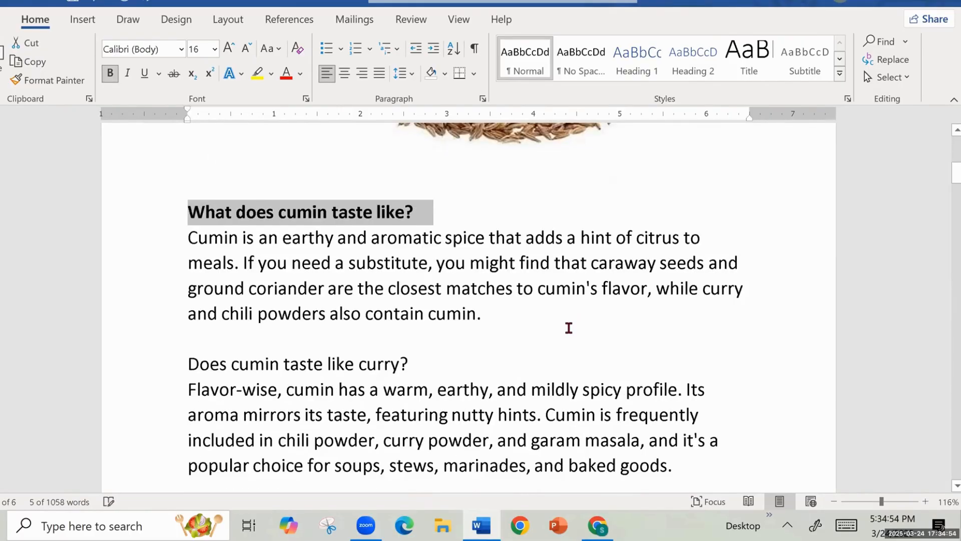
scroll(569, 328, down, 2)
drag(411, 281, 188, 277)
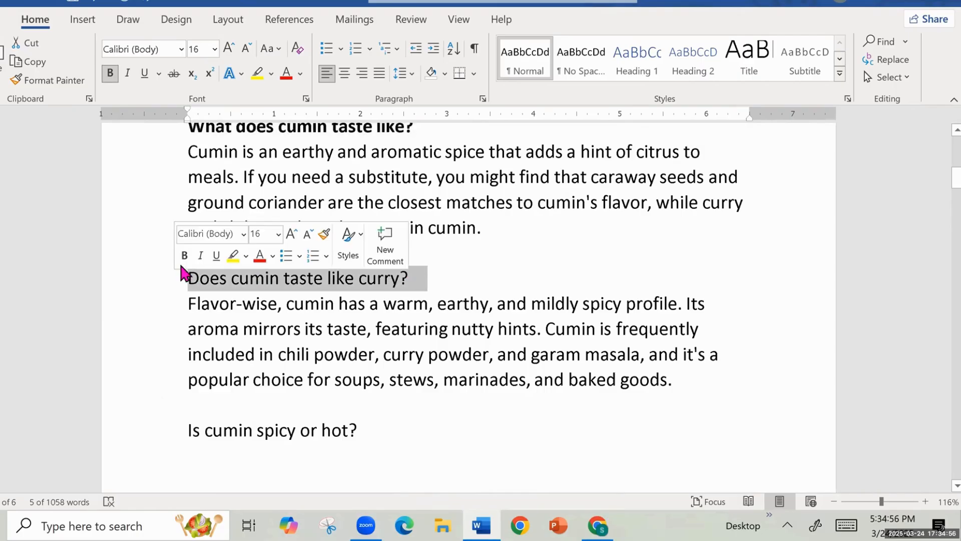
click(185, 255)
drag(371, 430, 186, 429)
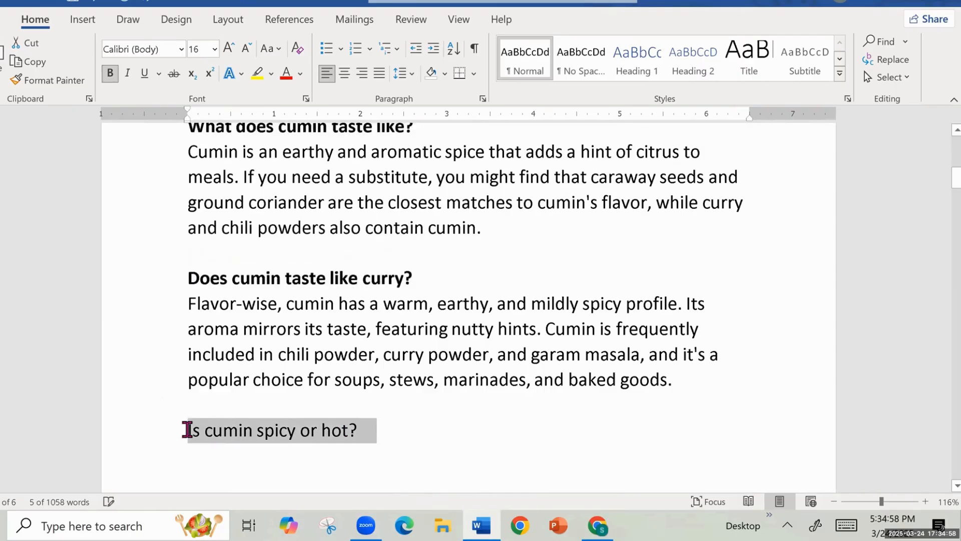
click(196, 403)
Bold the question headings "How does rosemary taste?" and "Can cumin taste bitter?" above their paragraphs.
scroll(476, 440, down, 10)
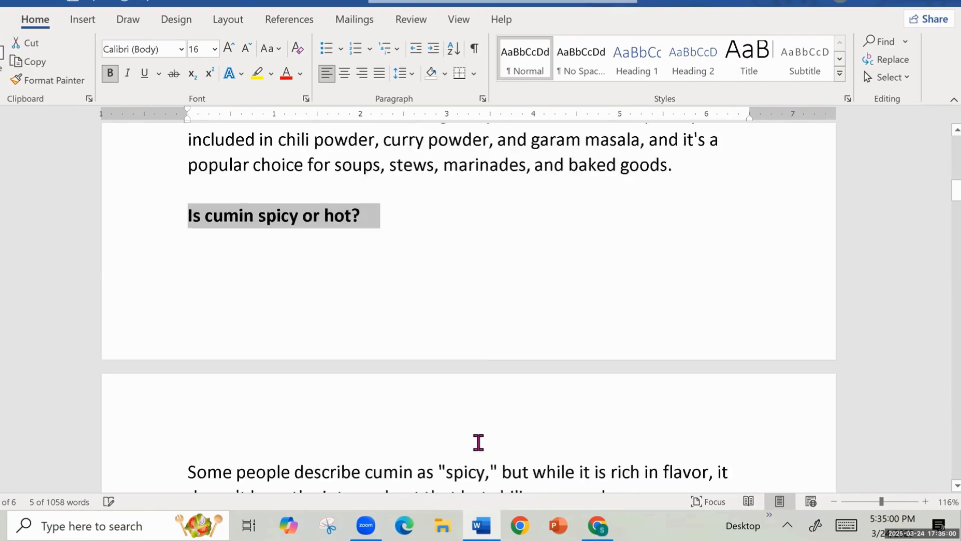
drag(398, 247, 189, 247)
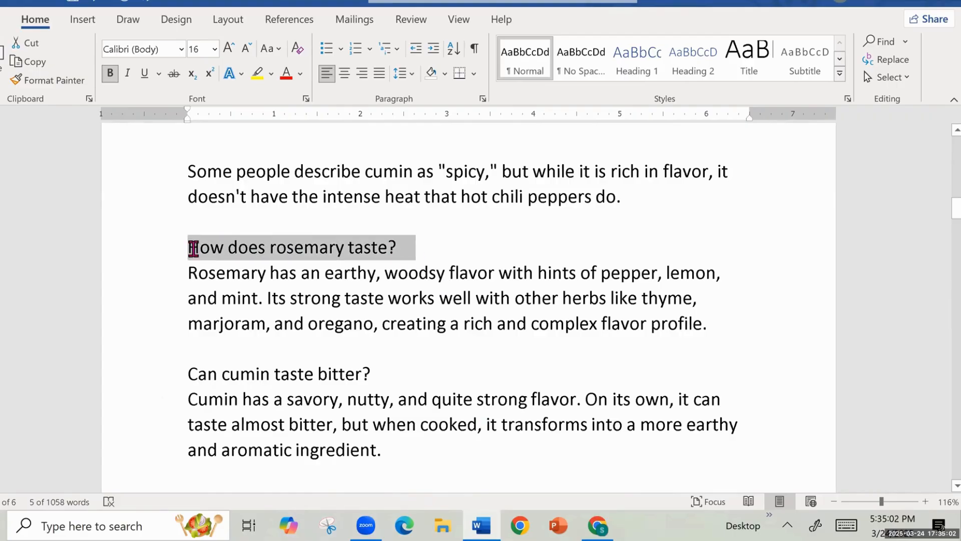
click(193, 226)
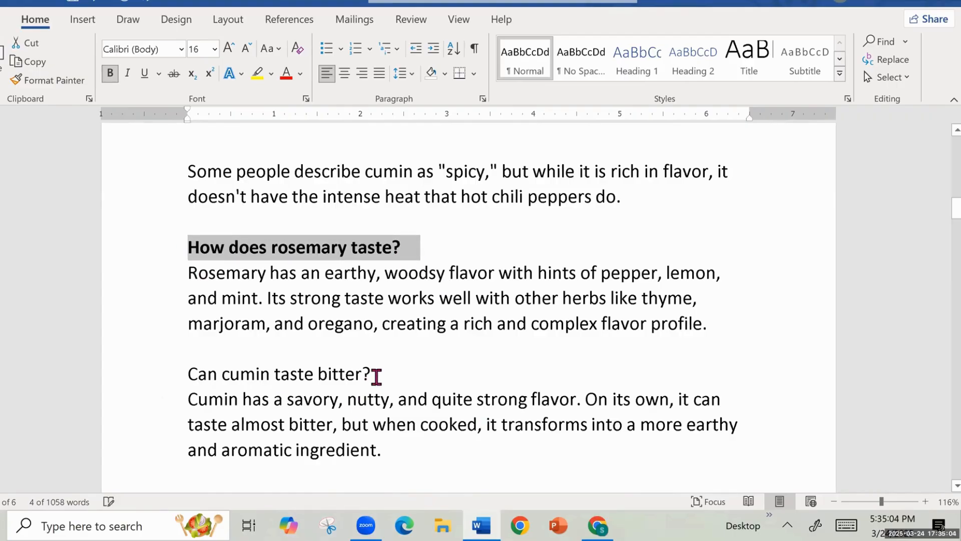
drag(377, 374, 190, 363)
click(184, 351)
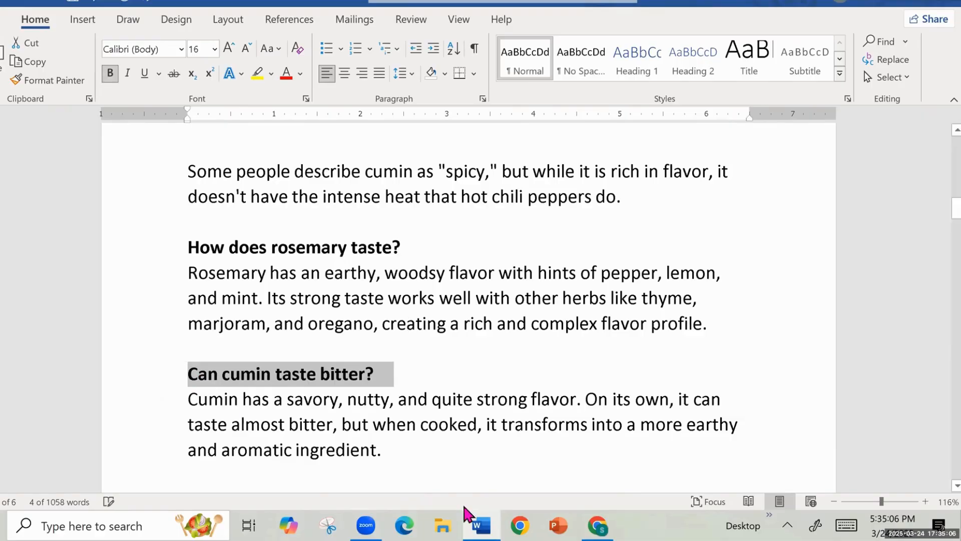
Bold the whole question heading "What flavor does paprika have?" above the paprika paragraph.
scroll(515, 406, down, 3)
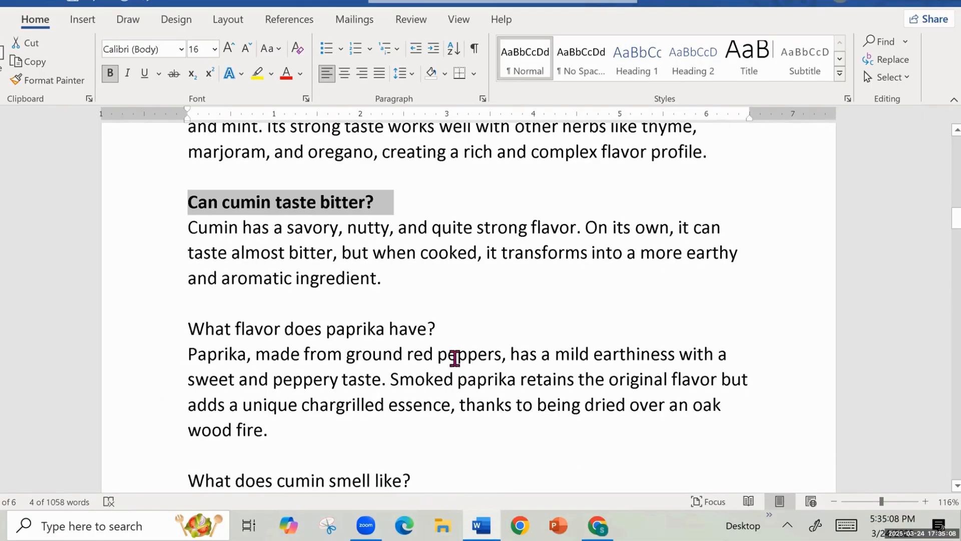
click(428, 329)
shift+click(251, 328)
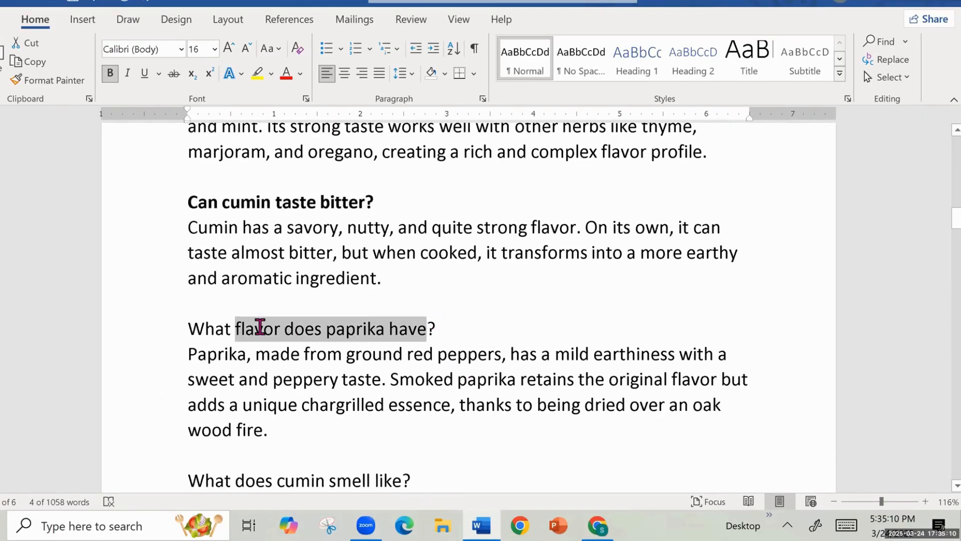
click(482, 326)
drag(464, 321, 199, 328)
click(213, 303)
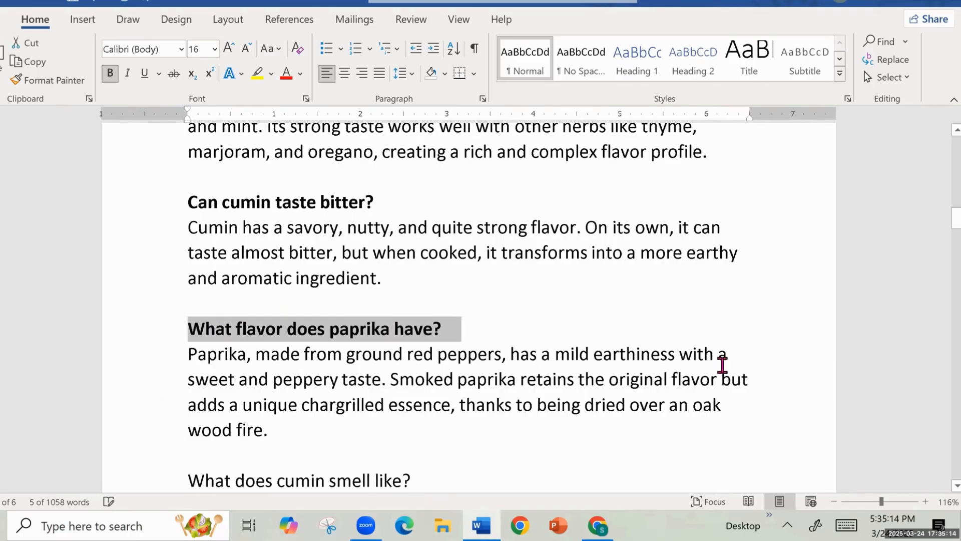
Bold the remaining question headings down to the last one, "What does cumin smell like?", above the closing paragraph.
scroll(755, 324, down, 4)
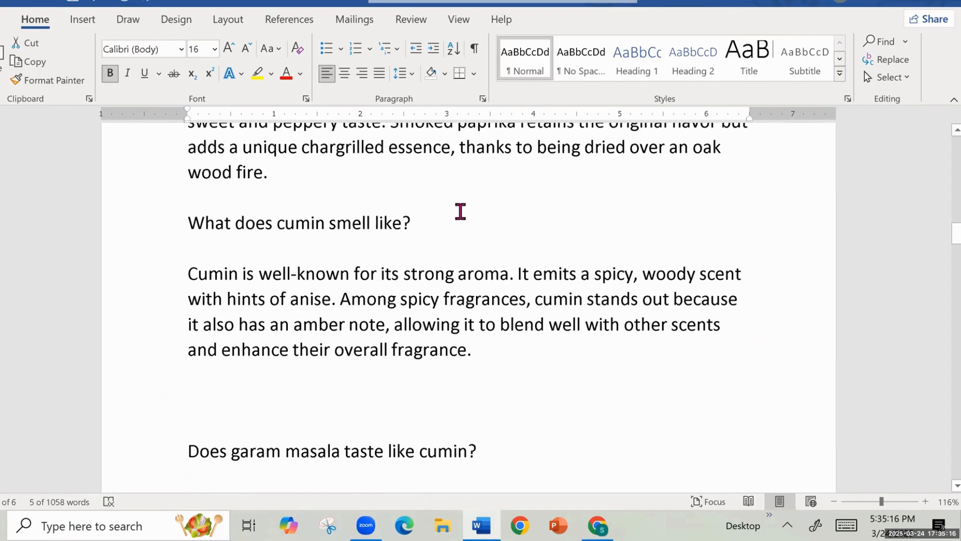
click(413, 227)
click(146, 216)
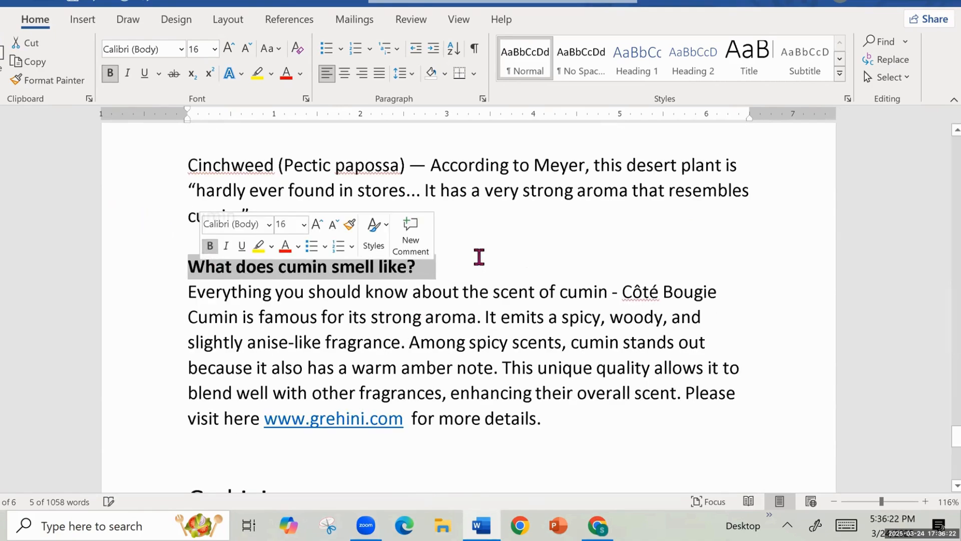
click(537, 243)
scroll(619, 487, down, 3)
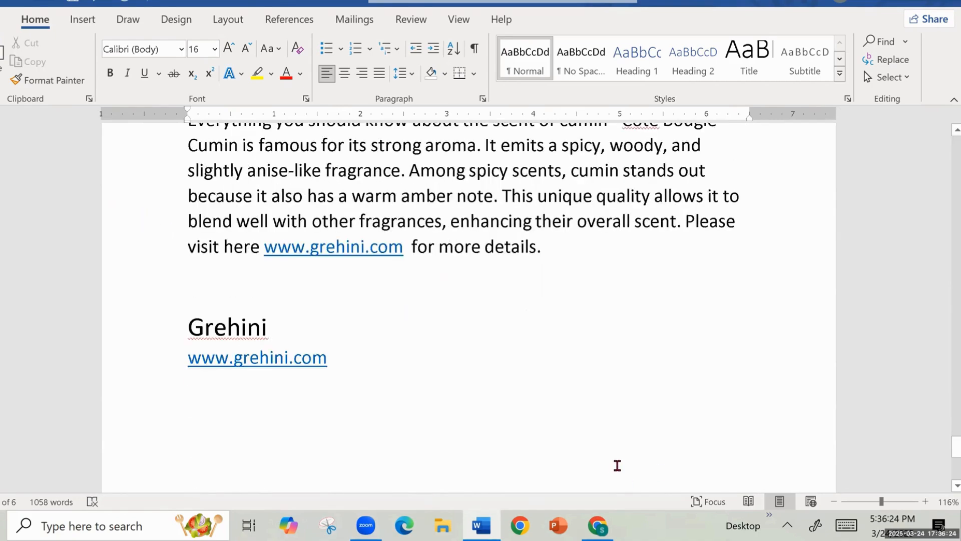
scroll(621, 457, up, 6)
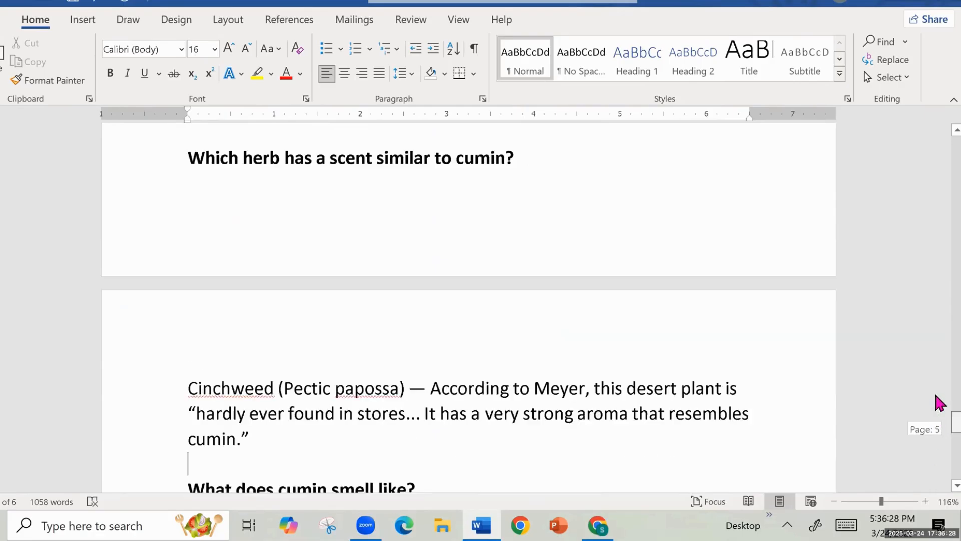
scroll(937, 385, up, 1)
drag(936, 352, 936, 139)
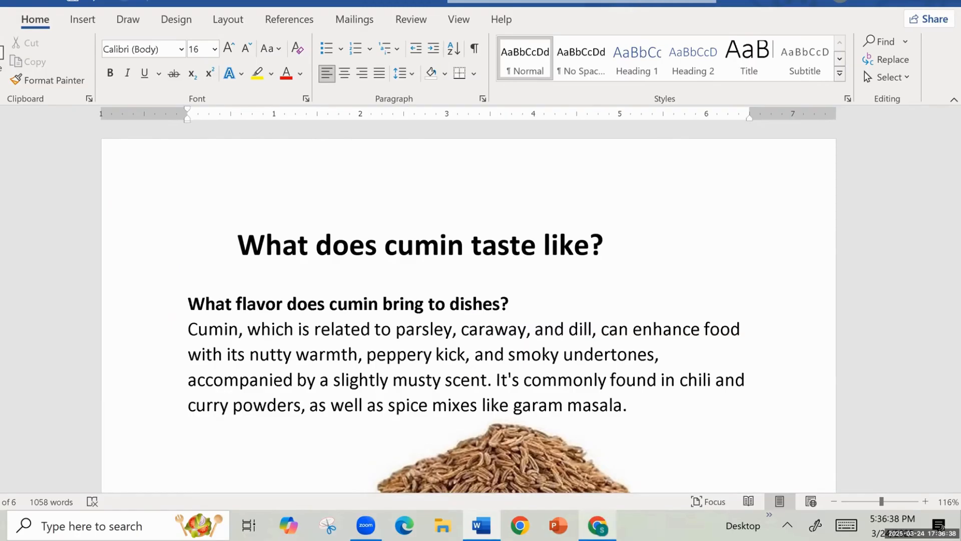
Switch to Chrome and read the guidelines and submission instructions on Asia Food Journal's Submit Guest Posts page.
click(597, 525)
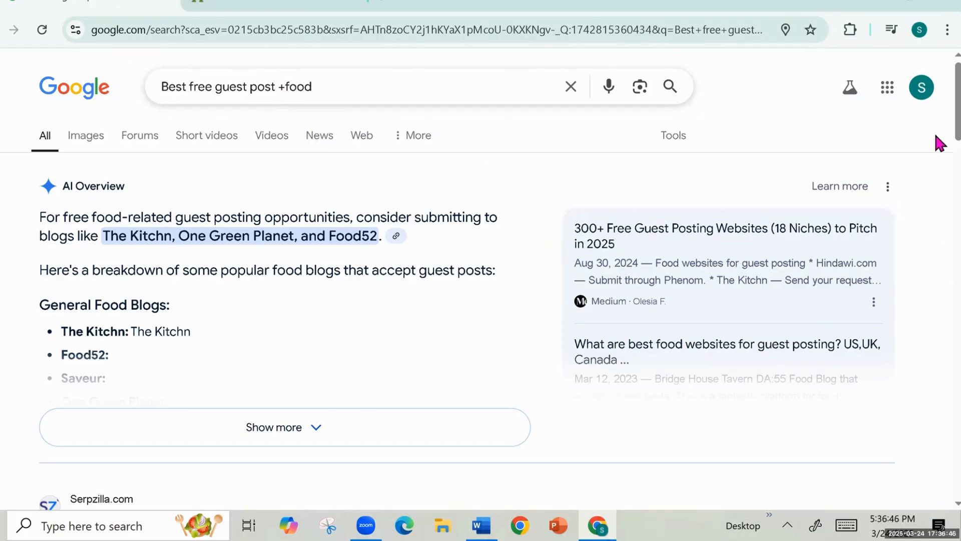
drag(957, 98, 938, 30)
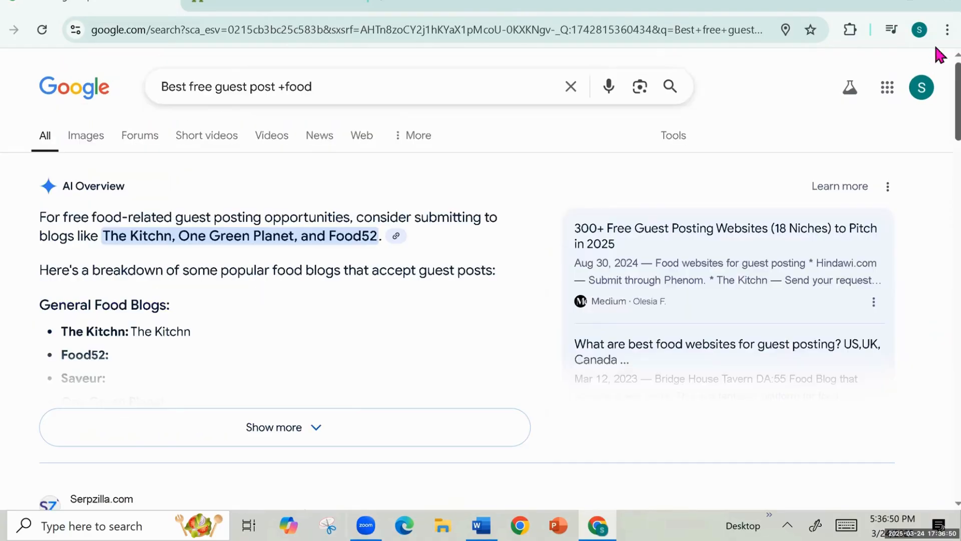
click(287, 2)
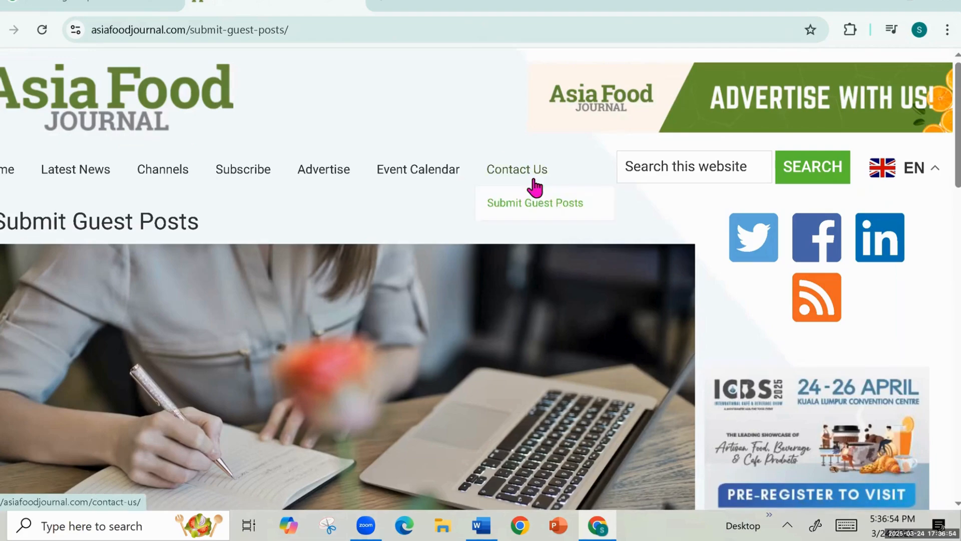
scroll(936, 176, down, 4)
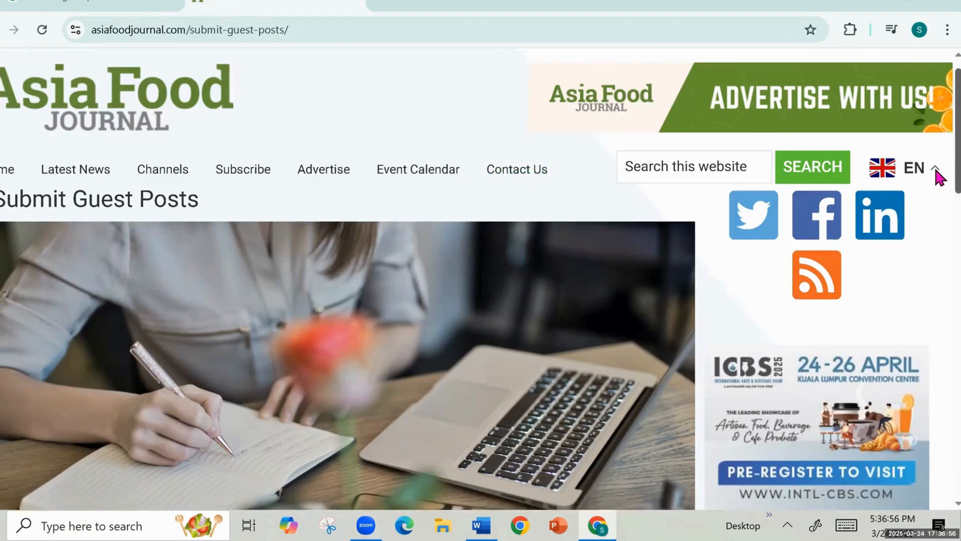
scroll(936, 307, down, 14)
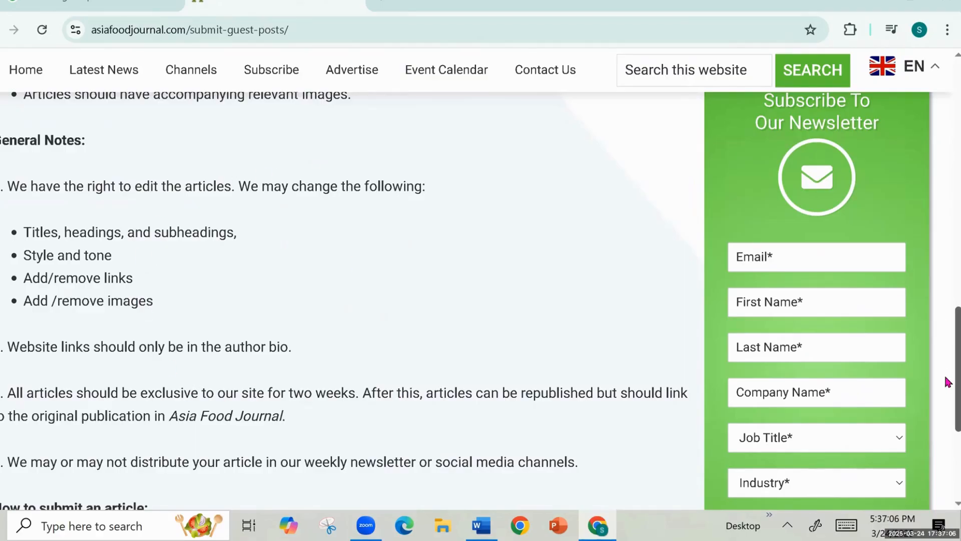
scroll(948, 431, down, 3)
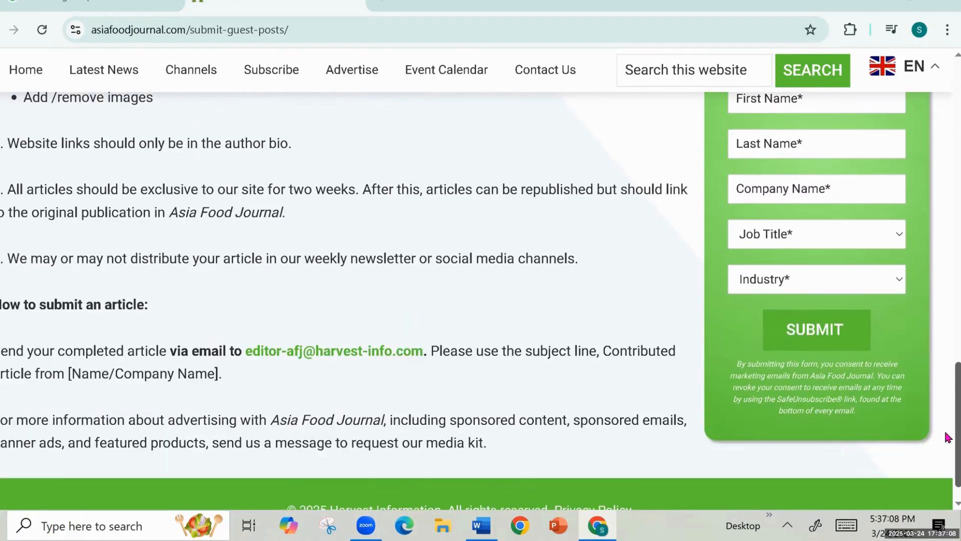
scroll(948, 438, up, 2)
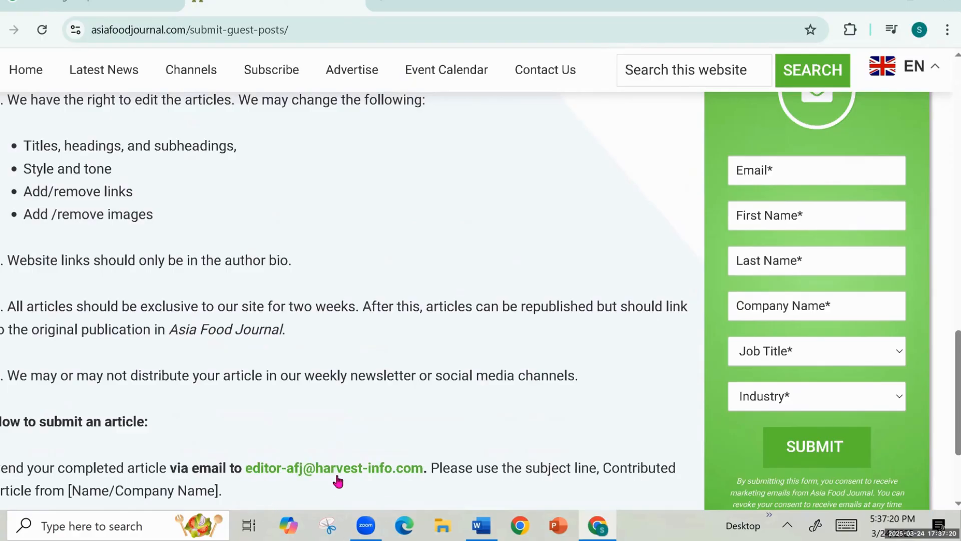
Open Gmail in a new browser tab and start a new message.
click(407, 5)
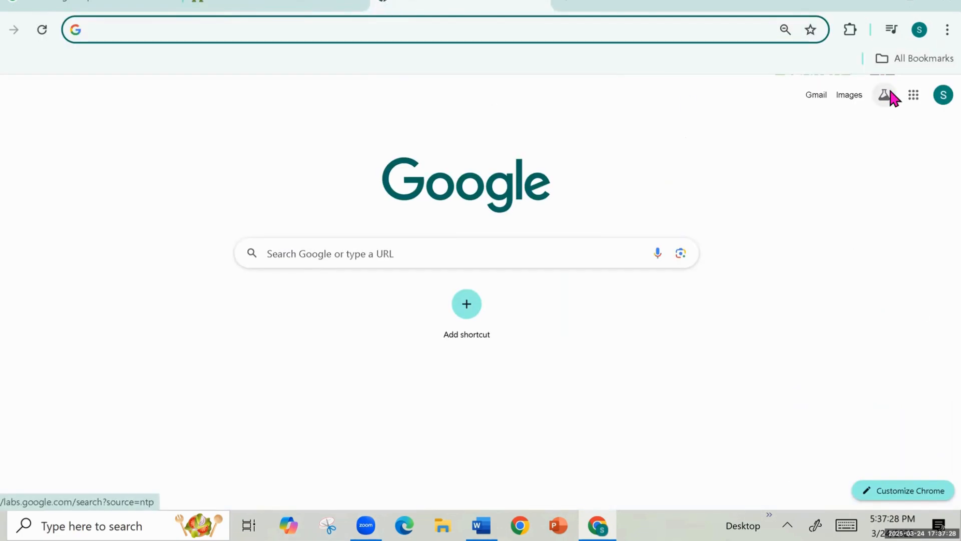
click(819, 98)
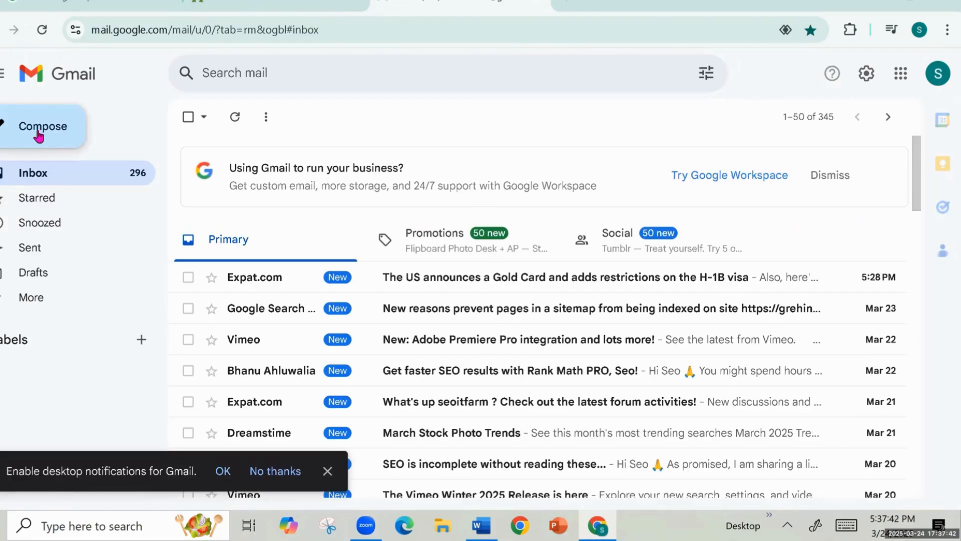
click(38, 133)
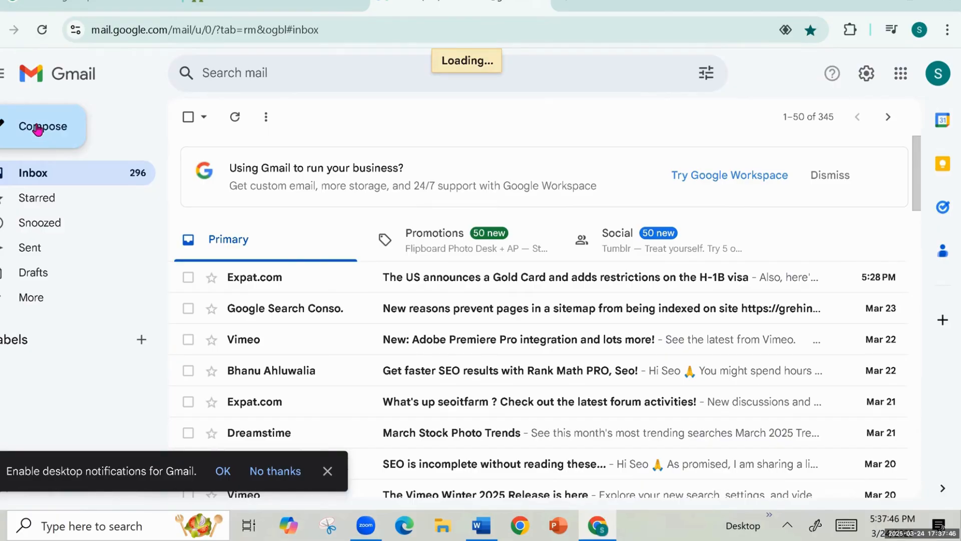
click(38, 129)
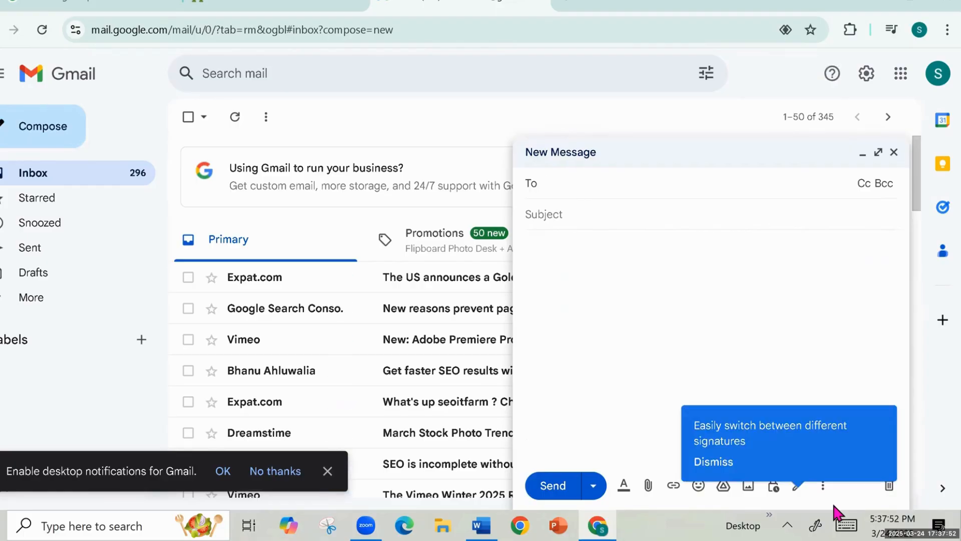
Copy the editor's e-mail address from the Asia Food Journal guest post page and paste it as the recipient of the new message.
click(291, 6)
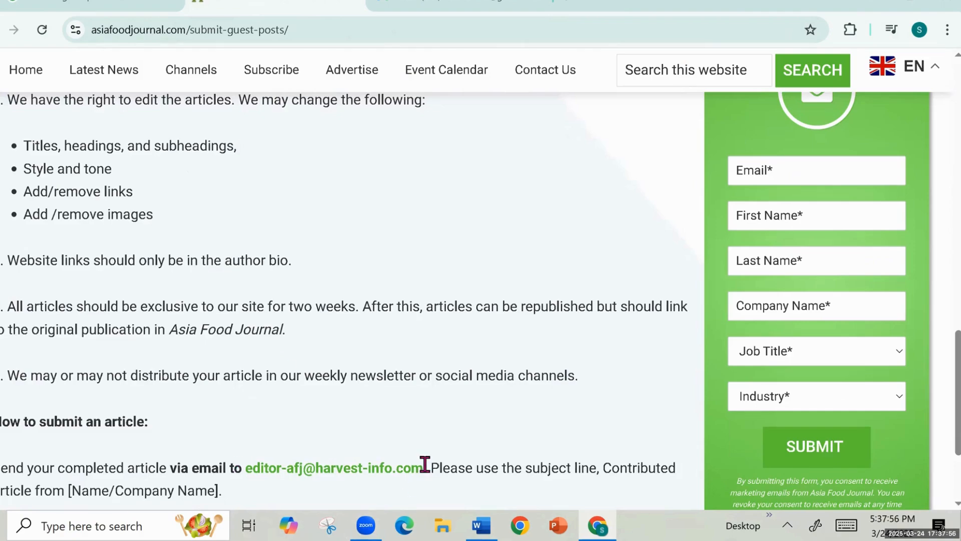
drag(425, 466, 242, 468)
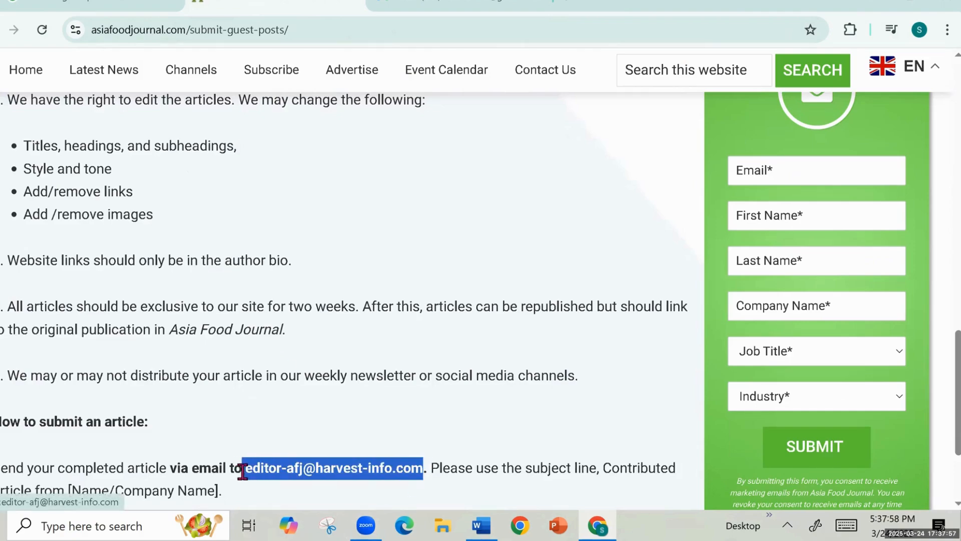
right_click(319, 478)
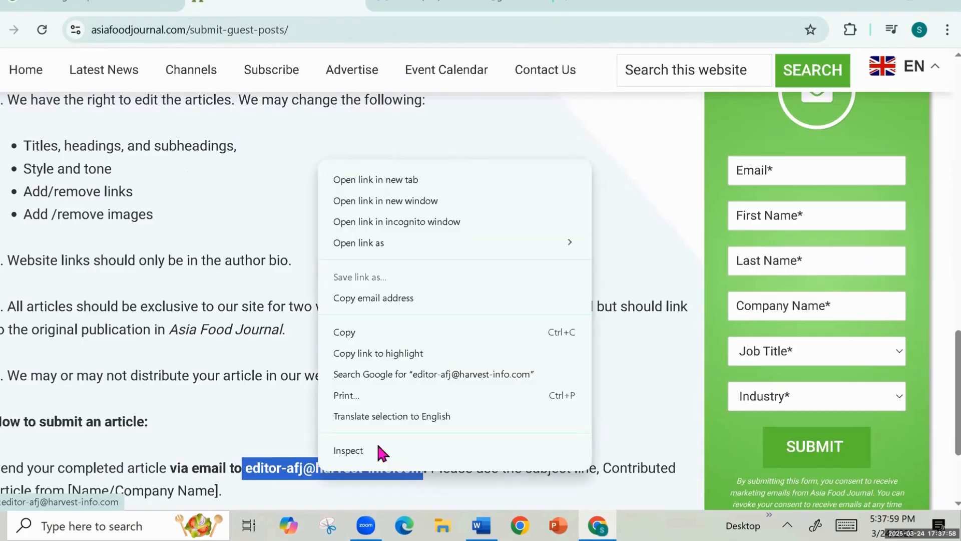
click(344, 332)
click(465, 4)
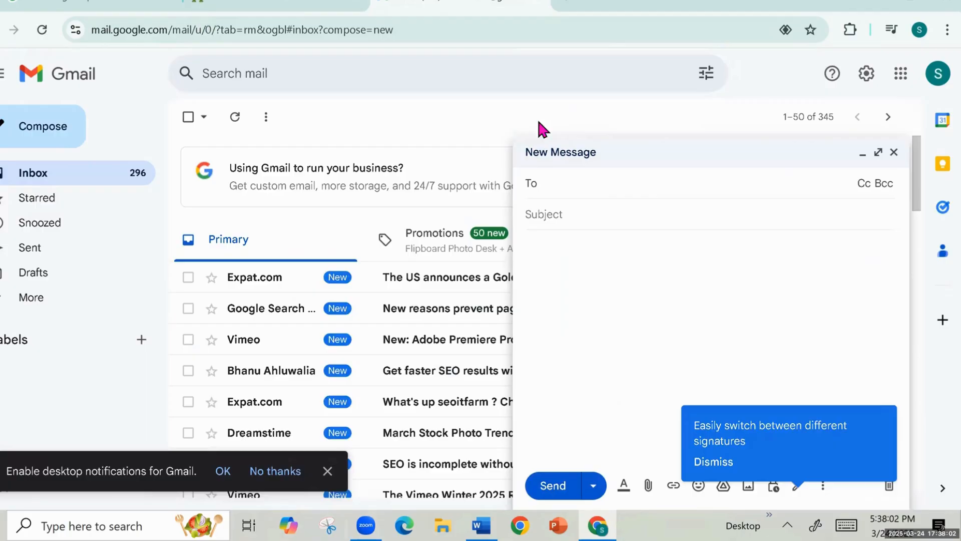
right_click(565, 186)
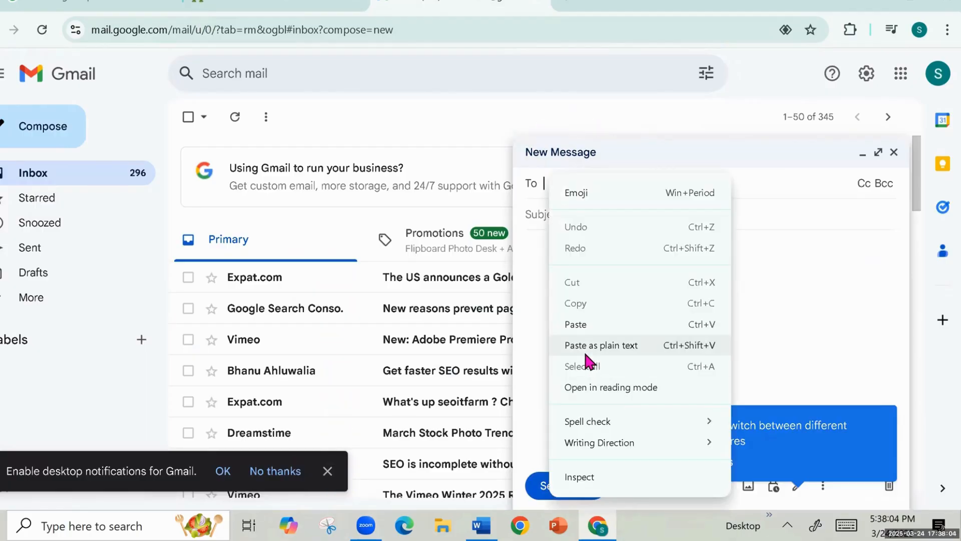
click(593, 325)
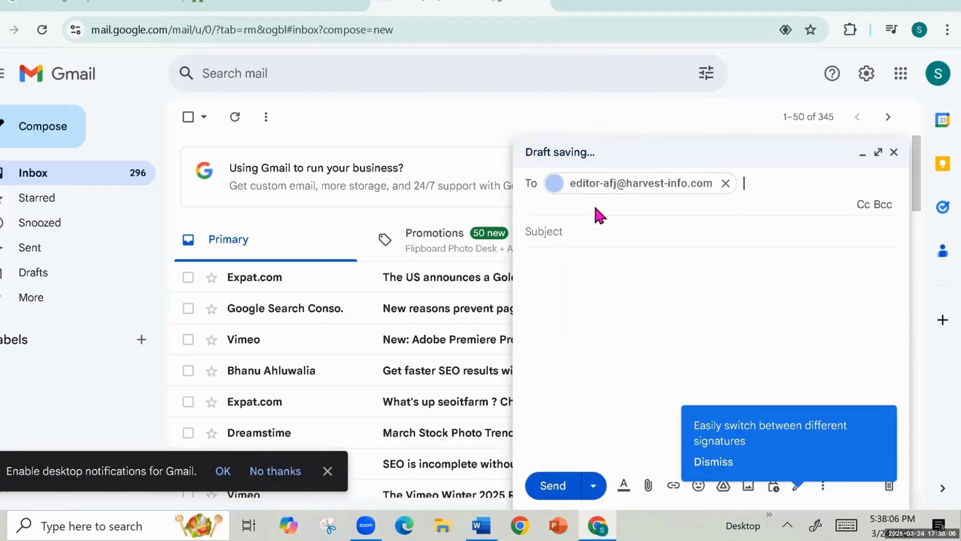
click(585, 233)
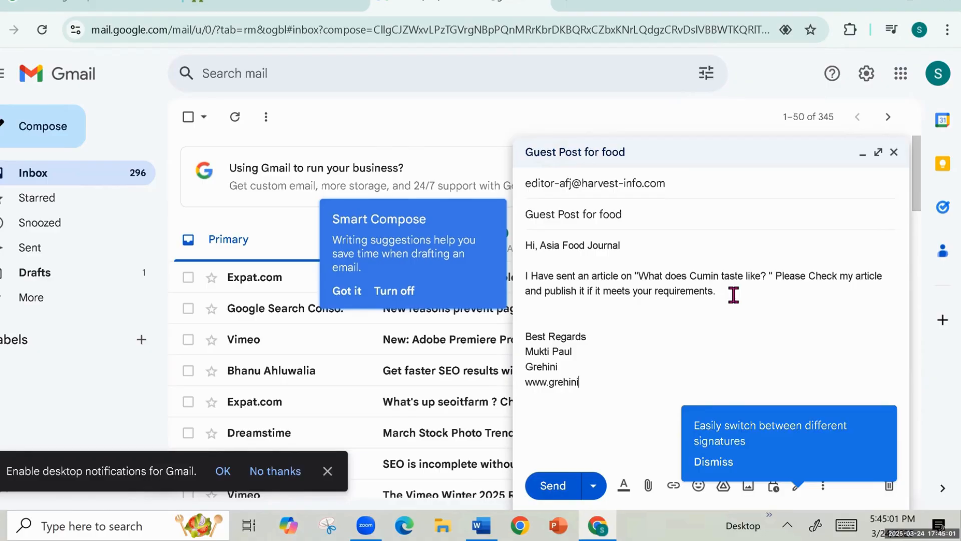
text(com)
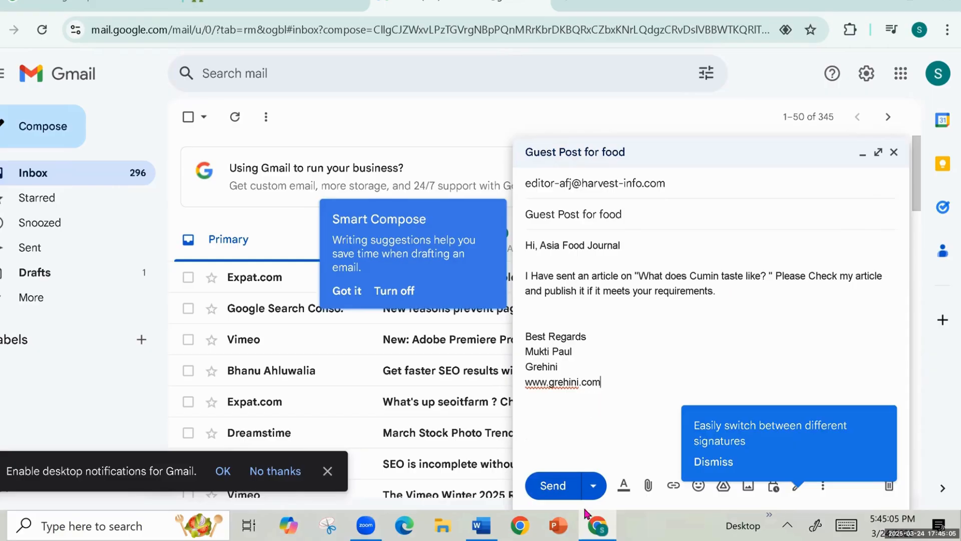
Attach "What does cumin taste like.docx" from the Downloads folder to the Guest Post for food message.
click(648, 485)
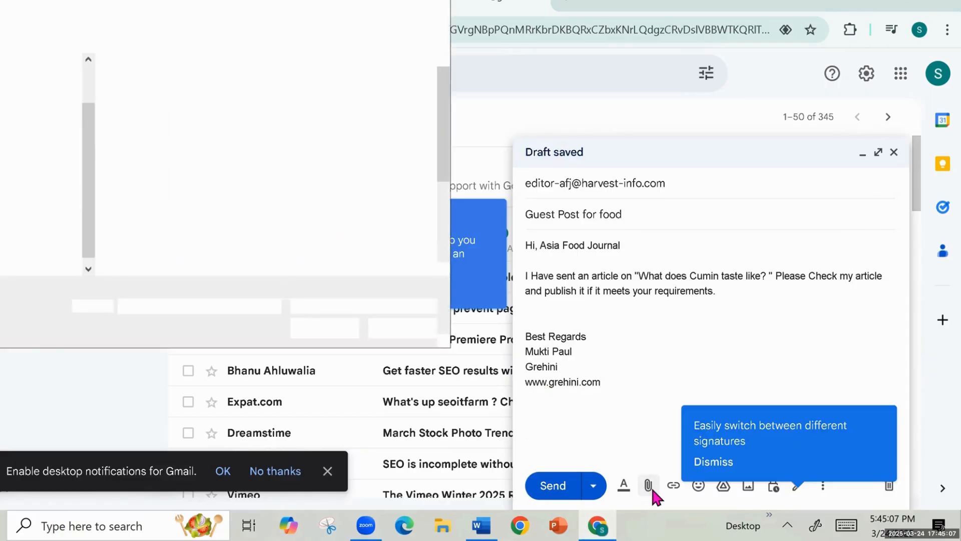
click(48, 144)
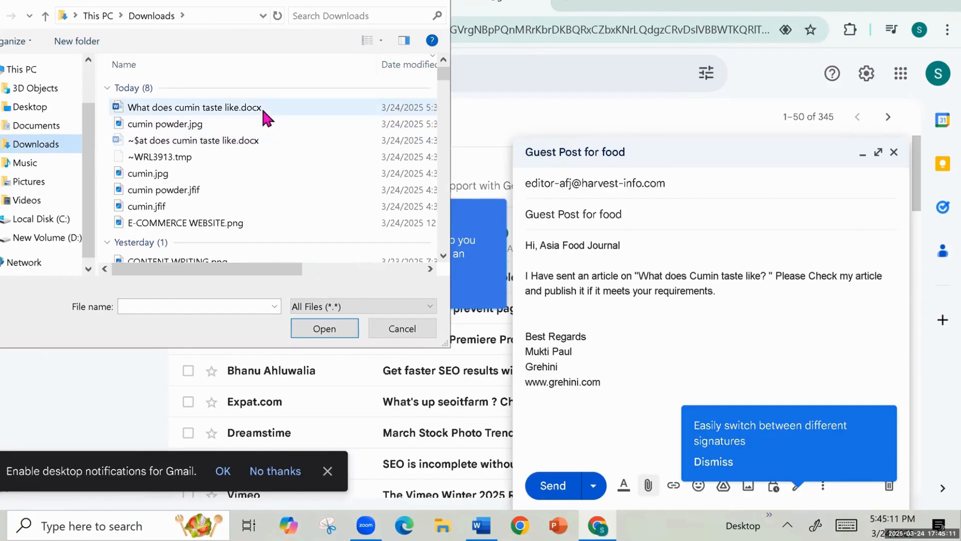
click(264, 111)
click(323, 329)
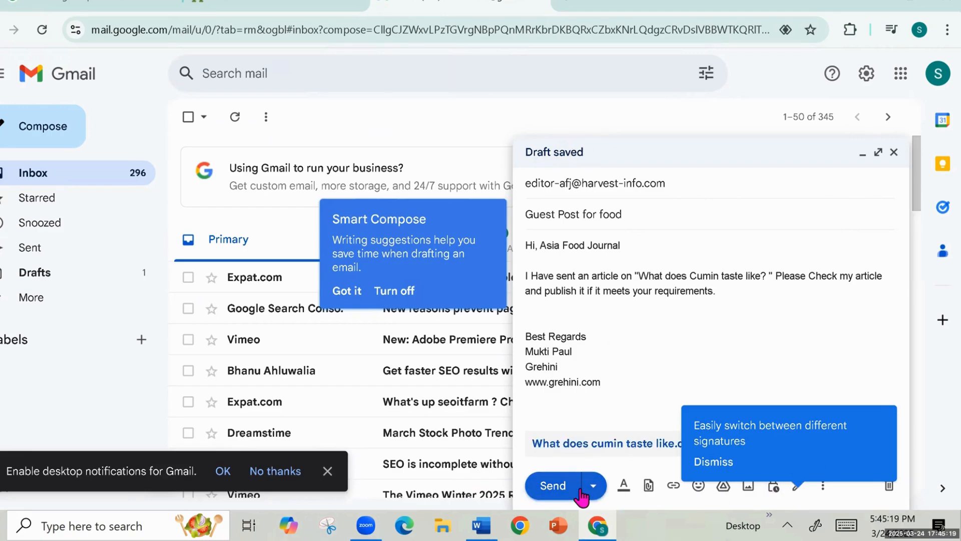
Dismiss the signature tip covering the attachment and send the guest post message to the journal's editor.
mouse_move(924, 200)
mouse_down()
mouse_move(922, 217)
mouse_move(921, 206)
mouse_up()
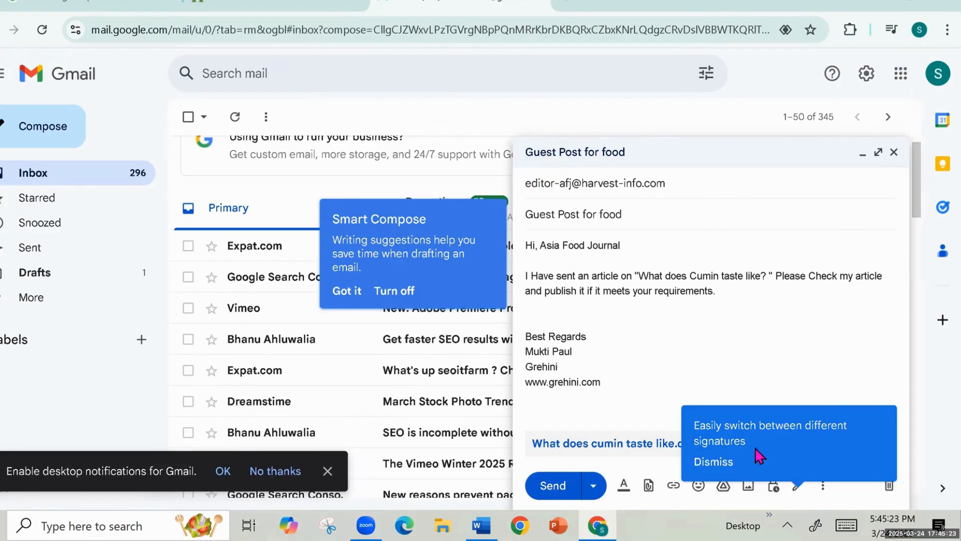
click(721, 464)
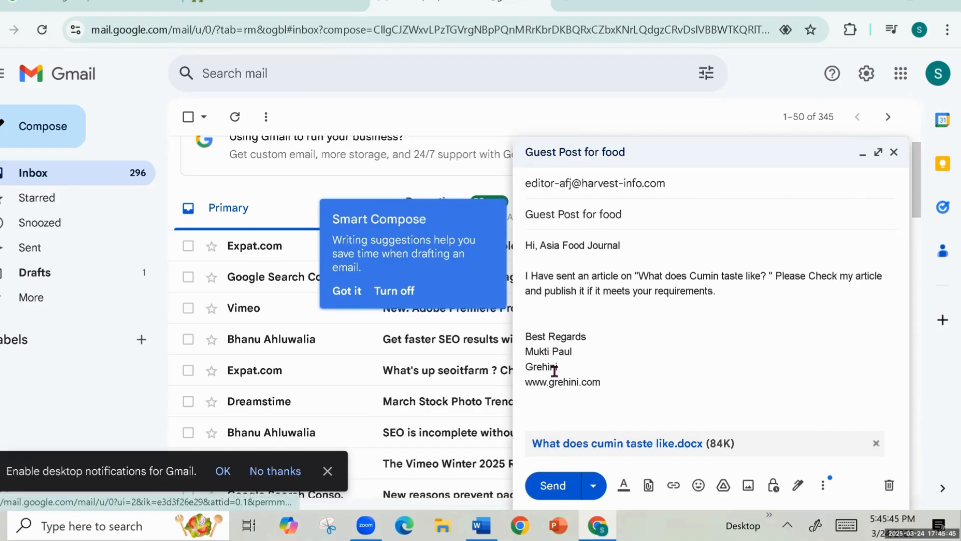
click(552, 486)
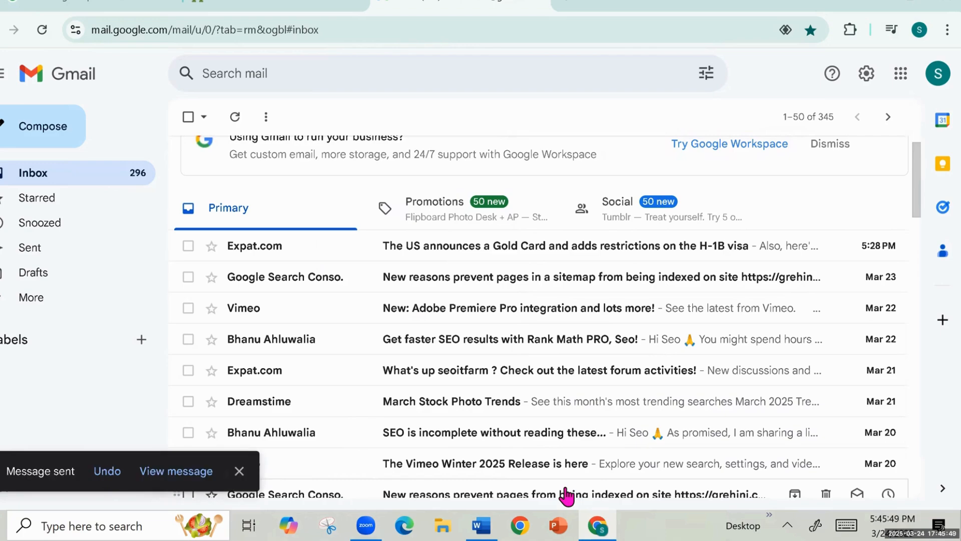
View the sent Guest Post for food message and check its text and attached Word document.
click(186, 472)
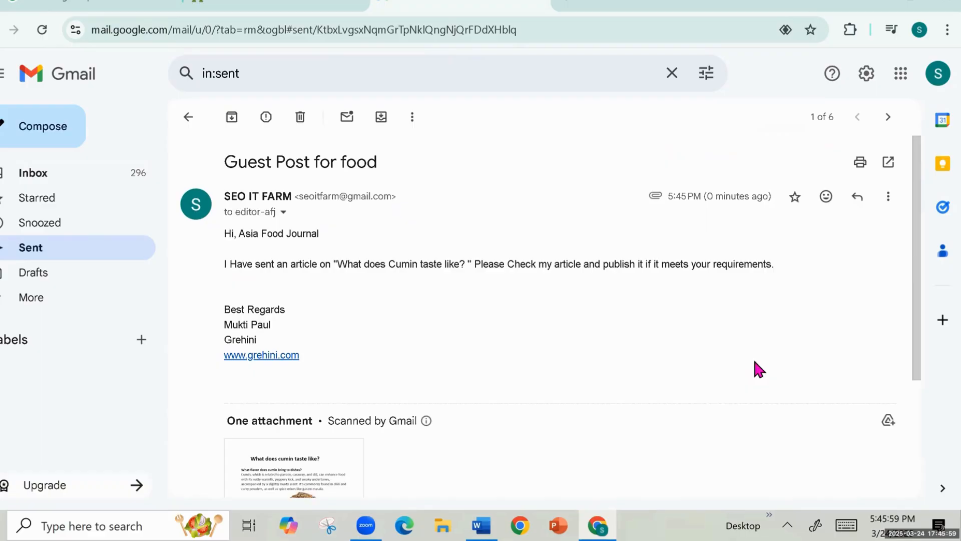
scroll(754, 361, down, 3)
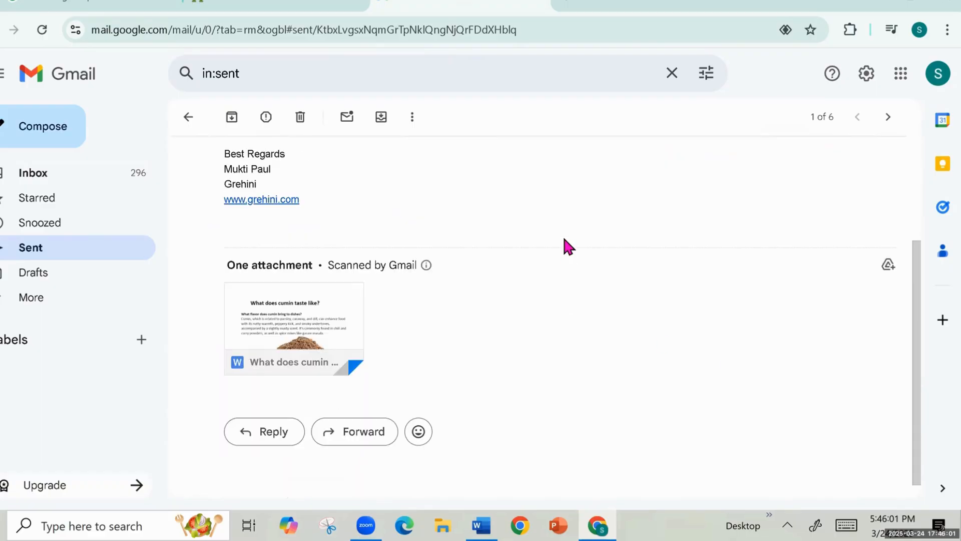
scroll(581, 248, up, 3)
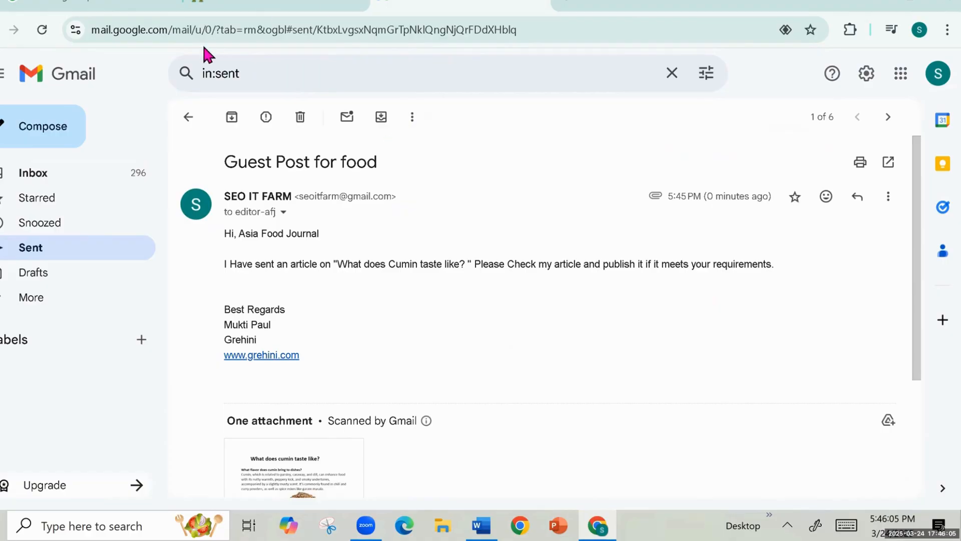
Return to Asia Food Journal's Submit Guest Posts page and review it from the beginning.
click(362, 5)
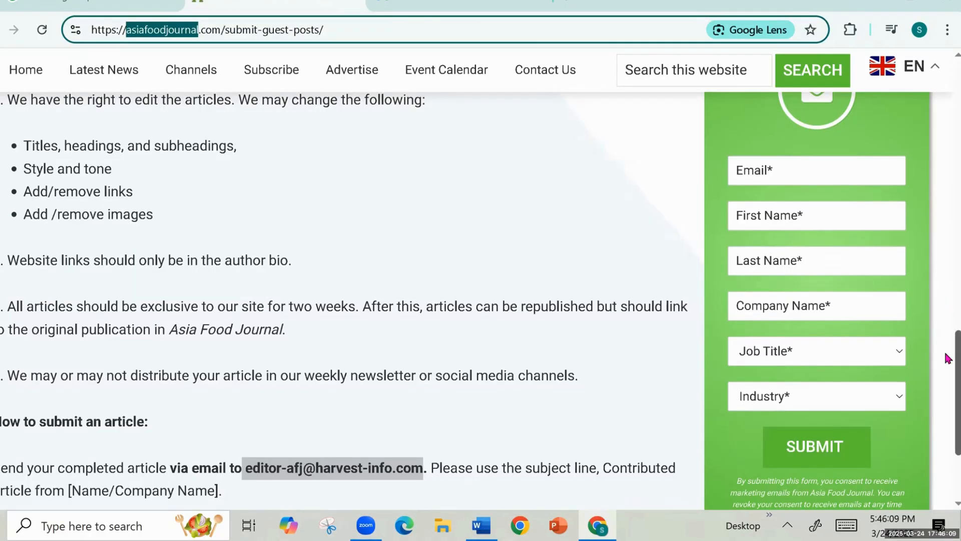
drag(948, 356, 947, 42)
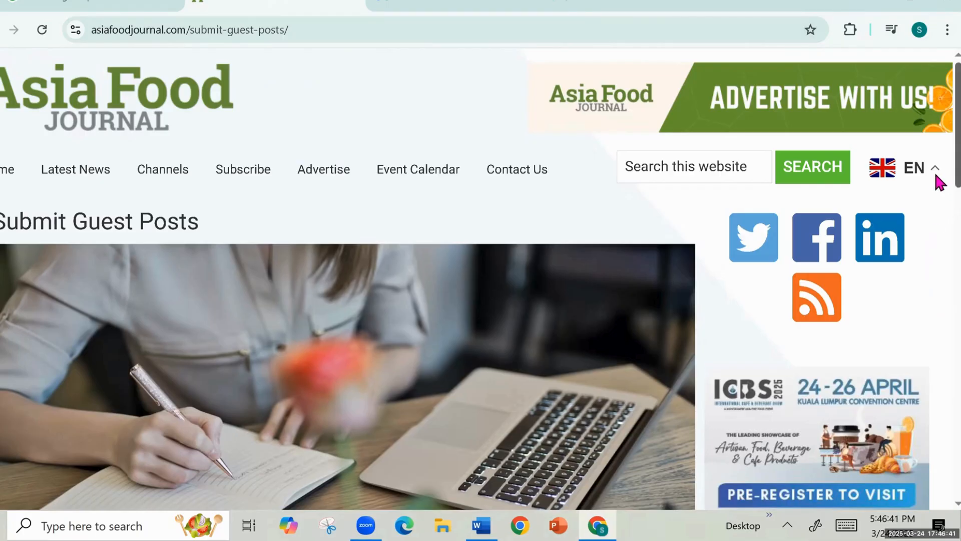
scroll(938, 231, down, 5)
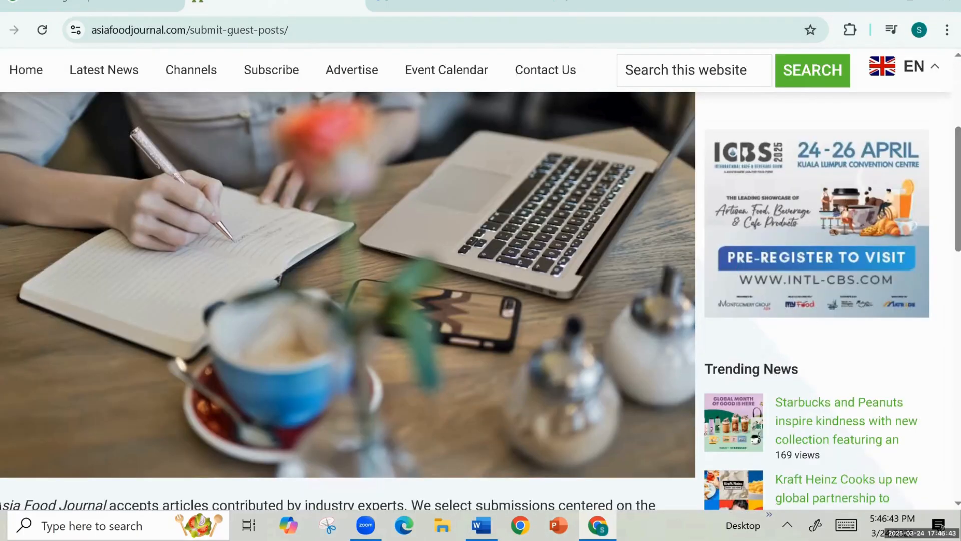